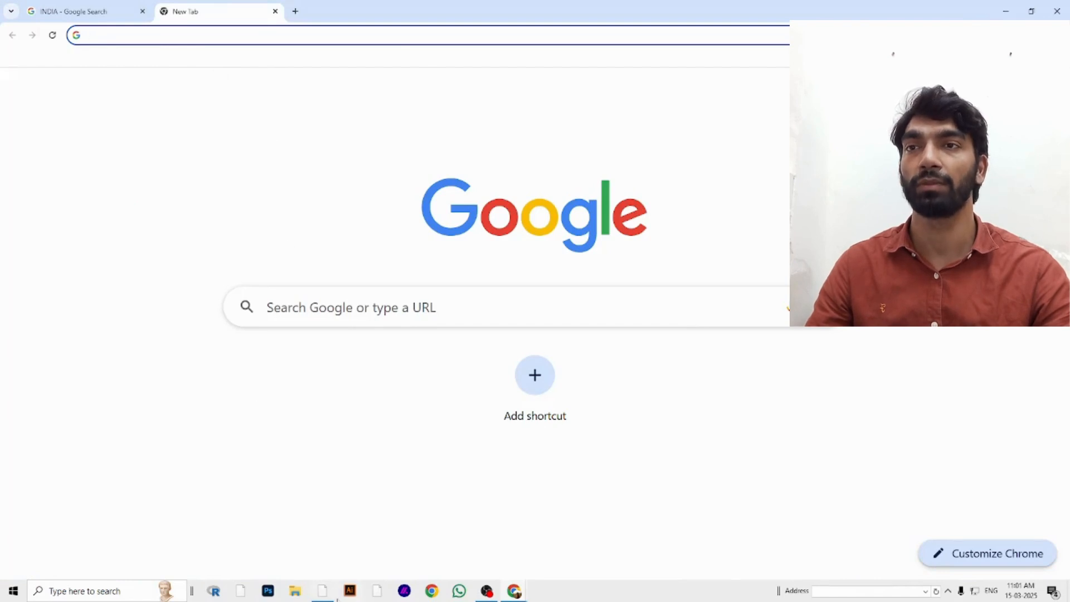
Check the shortcut table in Word, and search Google for INDIA in the Chrome window holding an empty tab
mouse_move(329, 594)
left_click(318, 566)
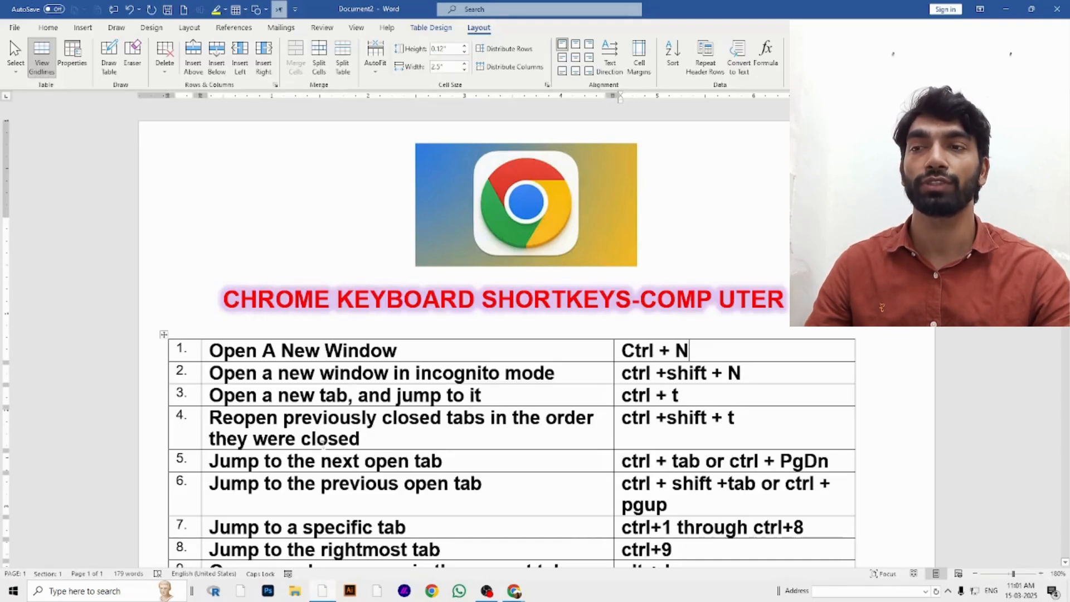
mouse_move(514, 590)
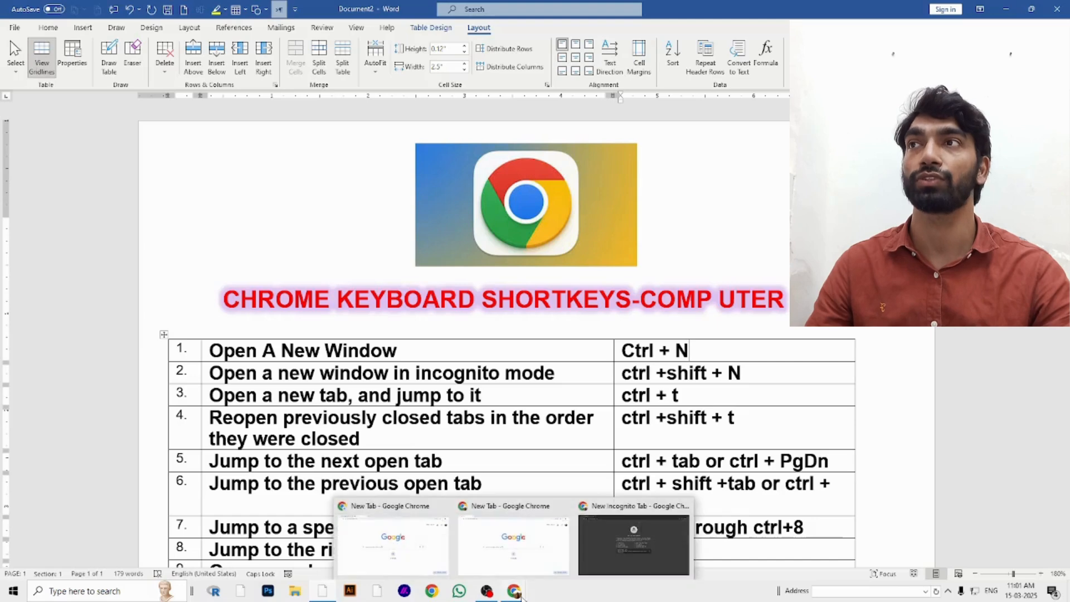
left_click(481, 560)
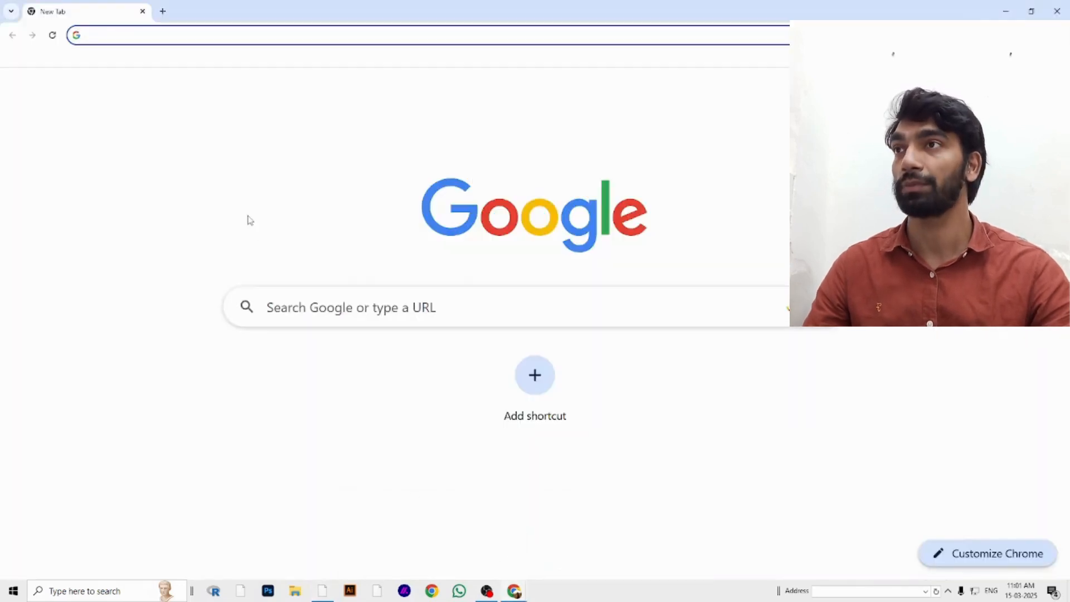
type("IN")
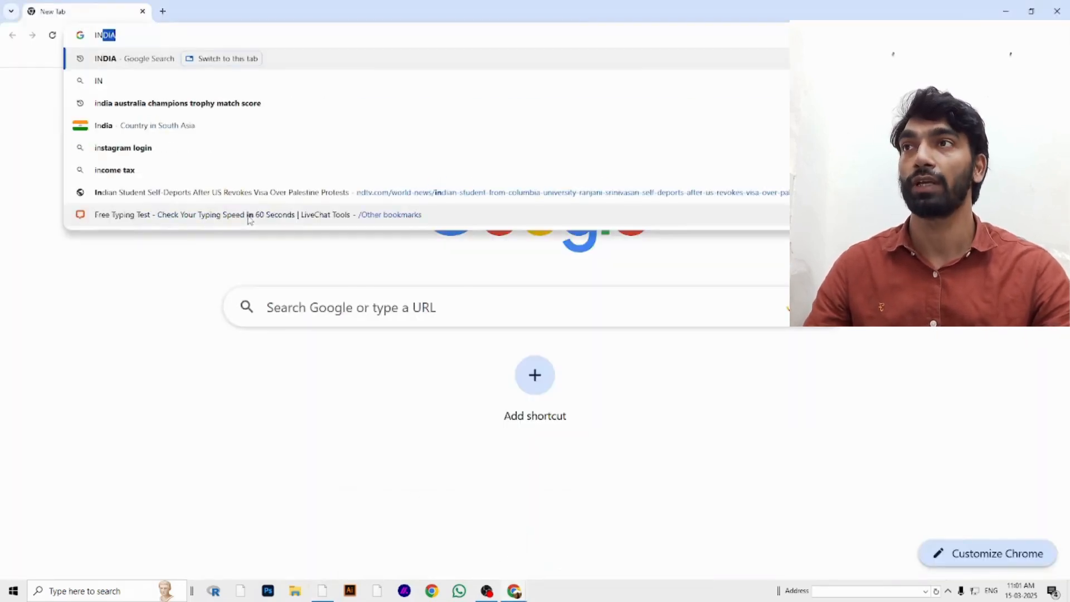
key("Return")
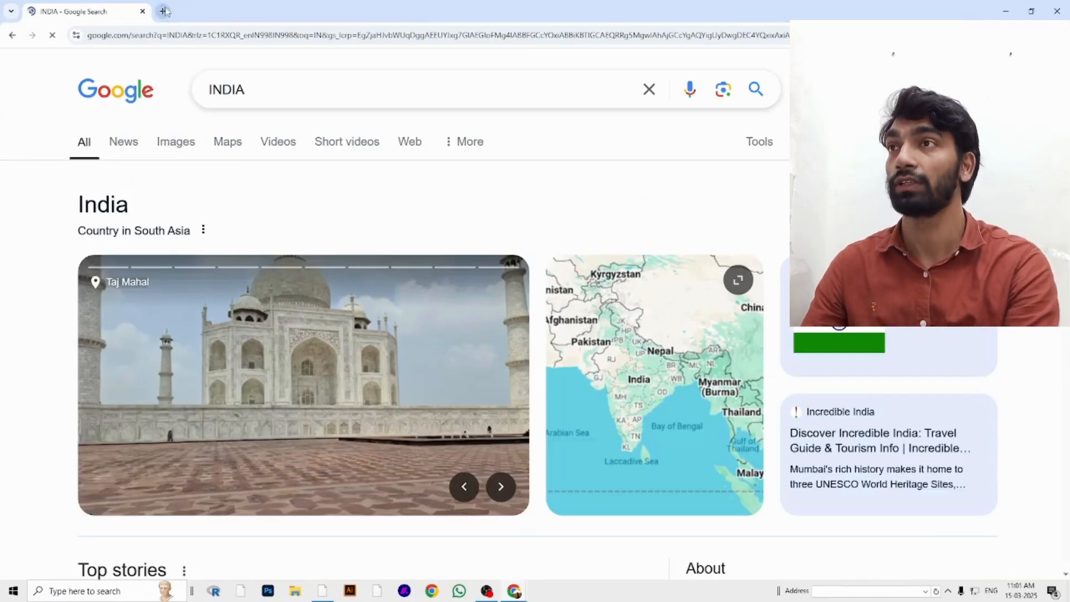
Search Google for CHINA and RUSSIA in two separate new tabs
left_click(165, 11)
type("CHINA")
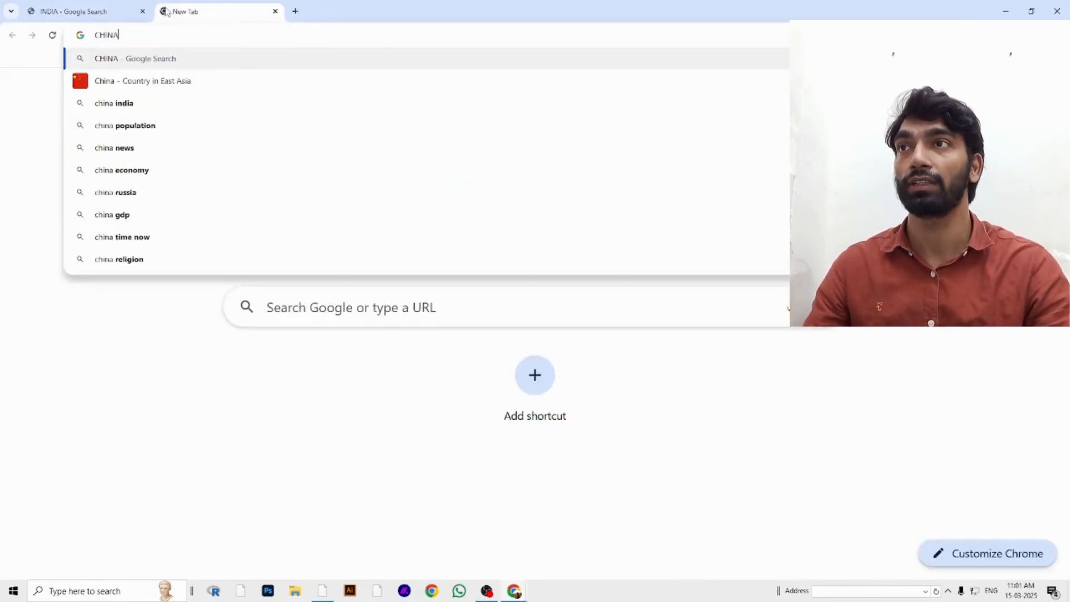
key("Return")
left_click(295, 12)
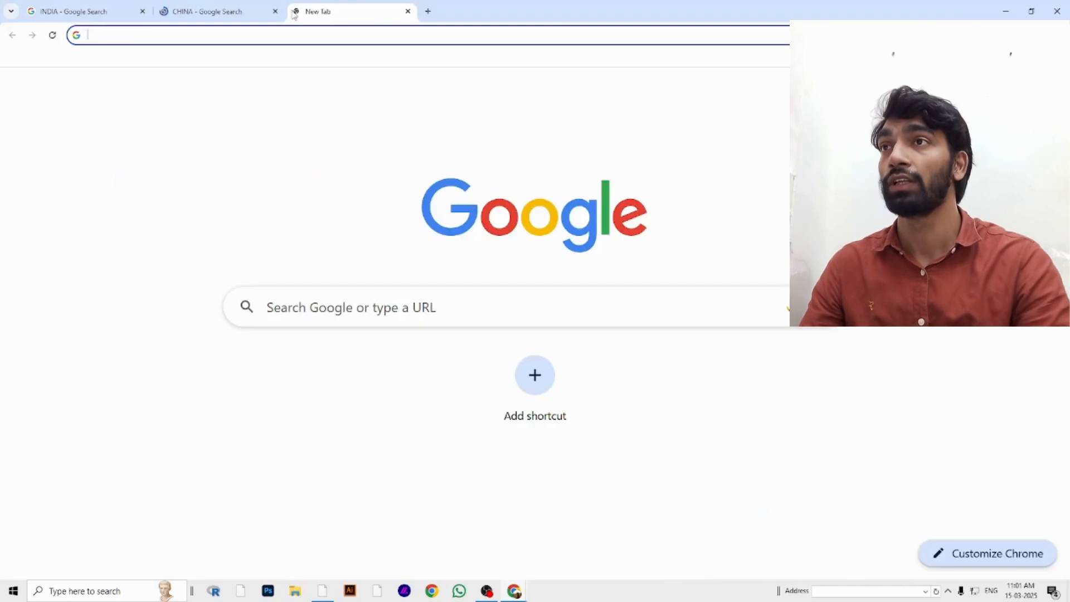
type("RUSSIA")
key("Return")
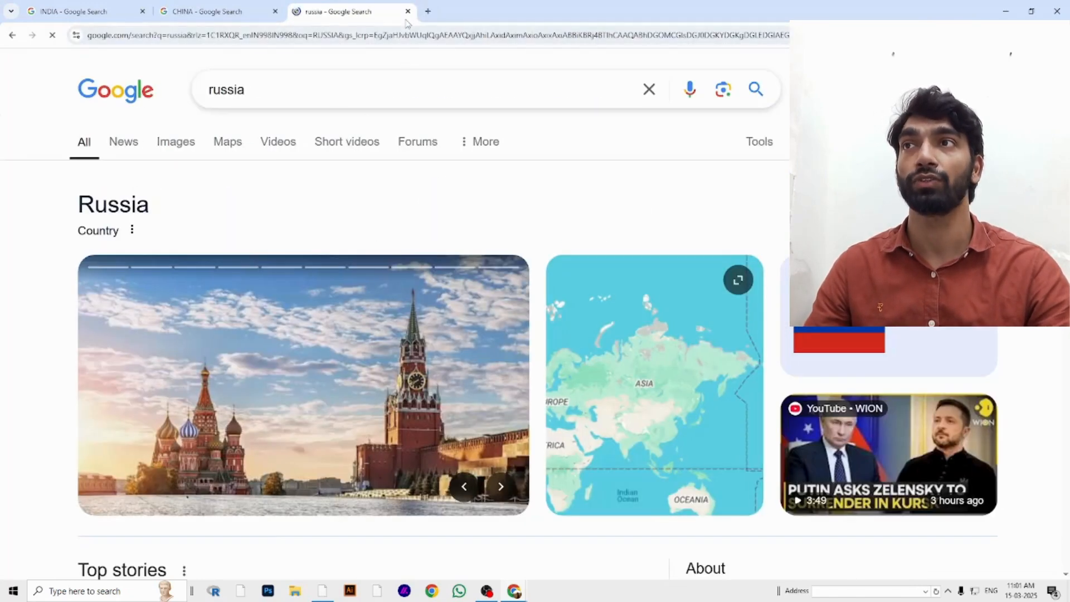
Close the Russia and China search tabs
left_click(408, 11)
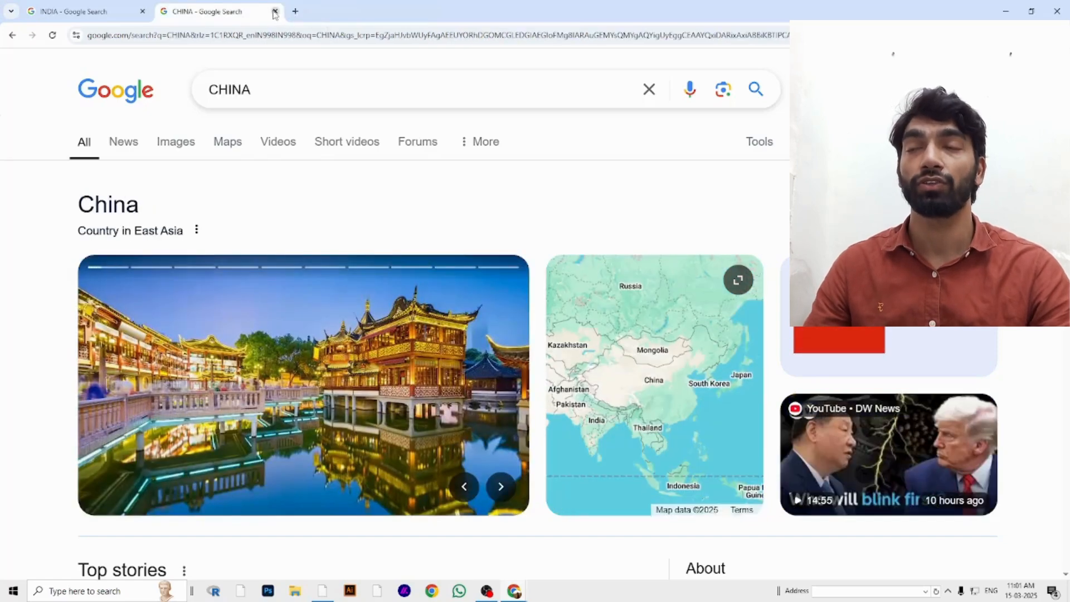
left_click(274, 12)
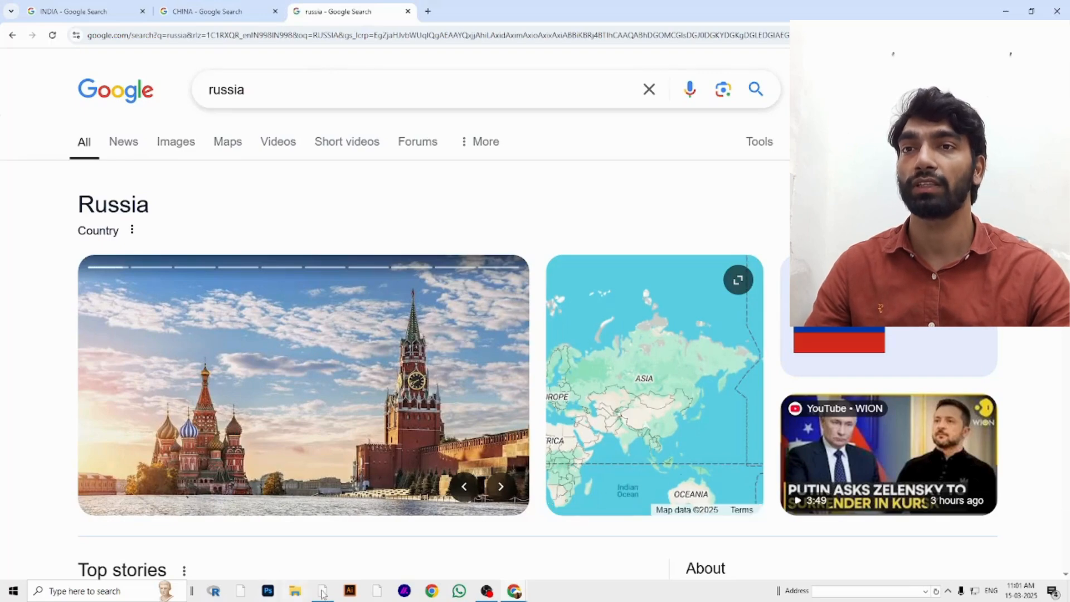
Review the tab-jumping shortcuts in the Word table and bring up the INDIA search tab in Chrome
mouse_move(322, 593)
left_click(332, 555)
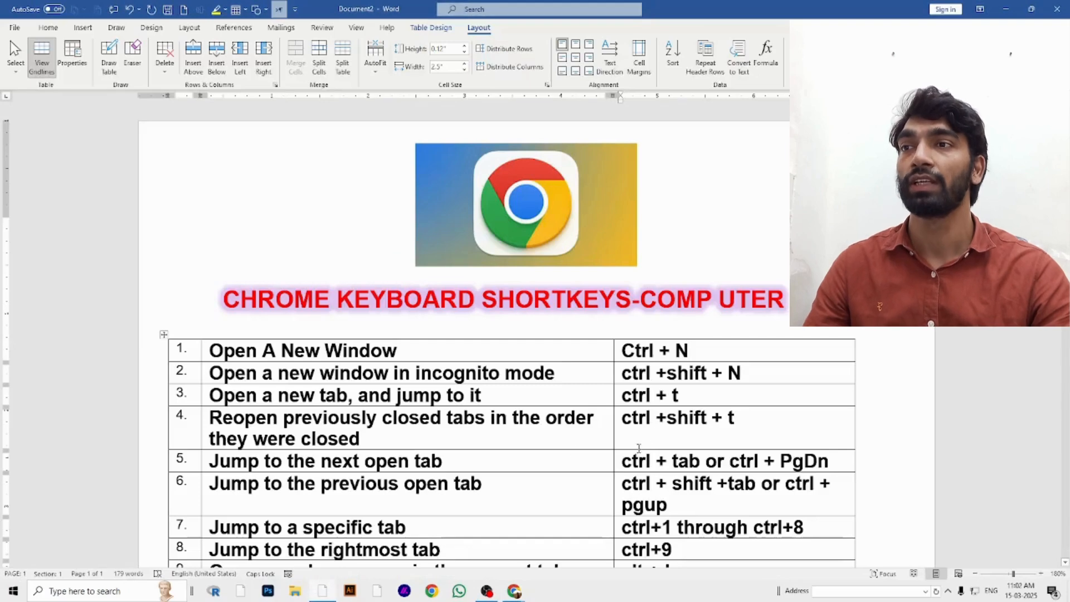
scroll(405, 456, "down", 1)
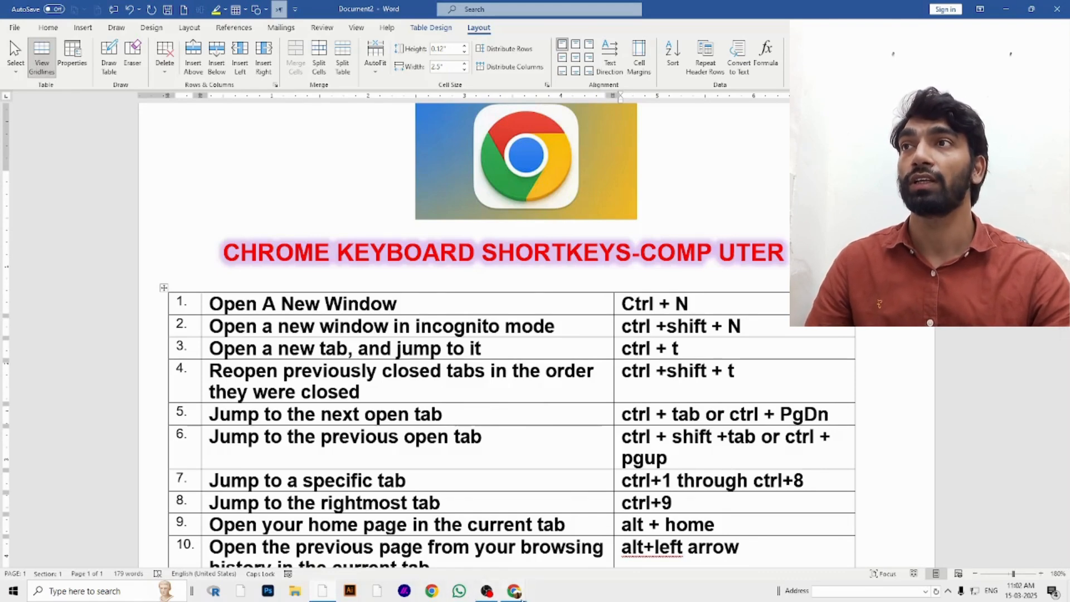
left_click(504, 552)
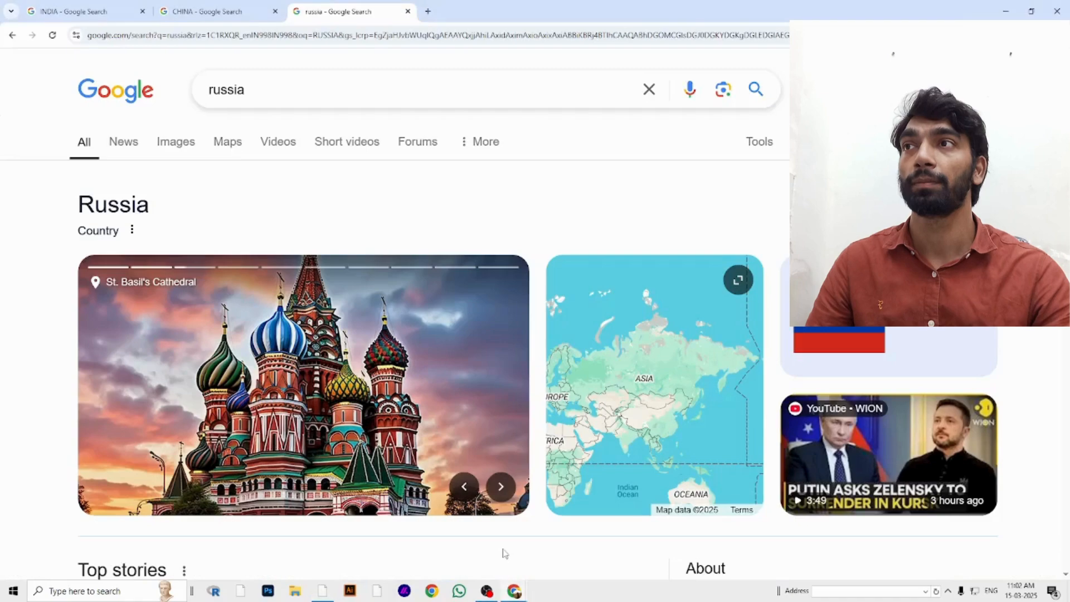
left_click(64, 11)
key("alt+Tab")
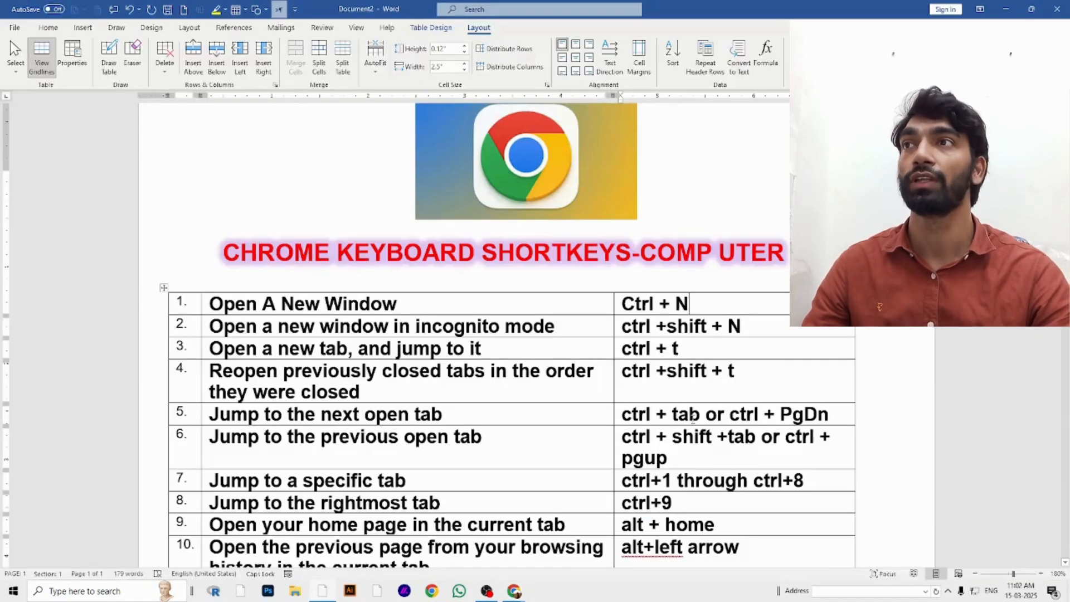
key("alt+Tab")
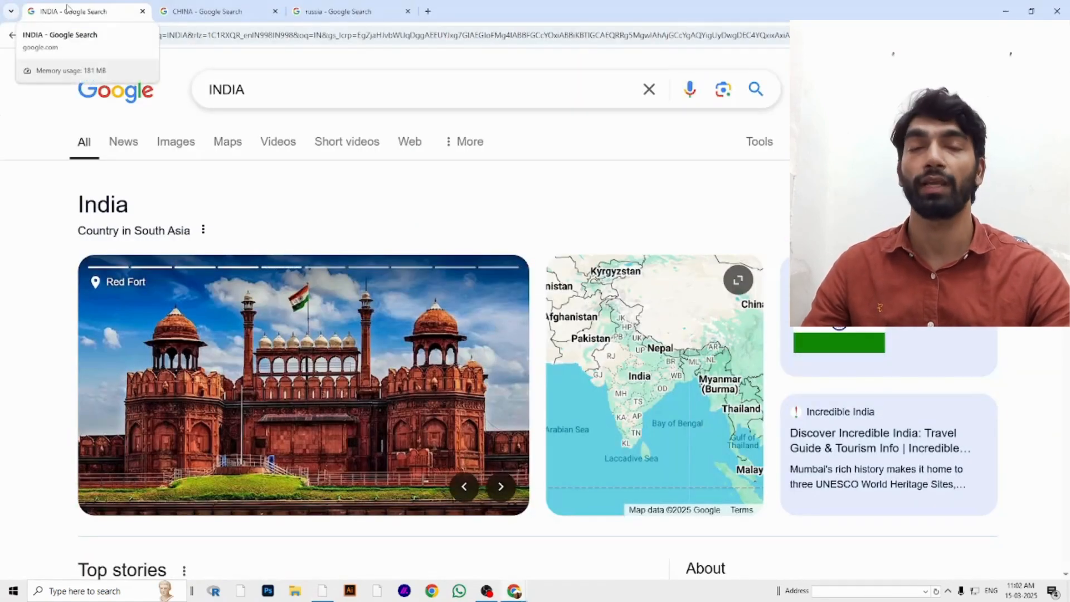
Cycle forward through the INDIA, CHINA and Russia tabs, continuing past the last one
key("ctrl+Tab")
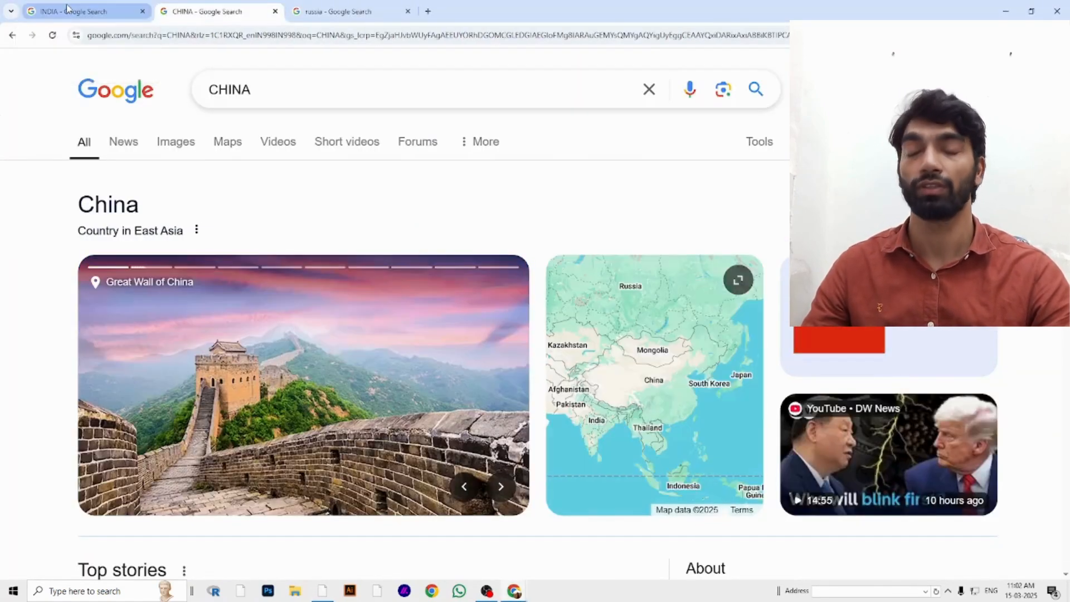
key("ctrl+Tab")
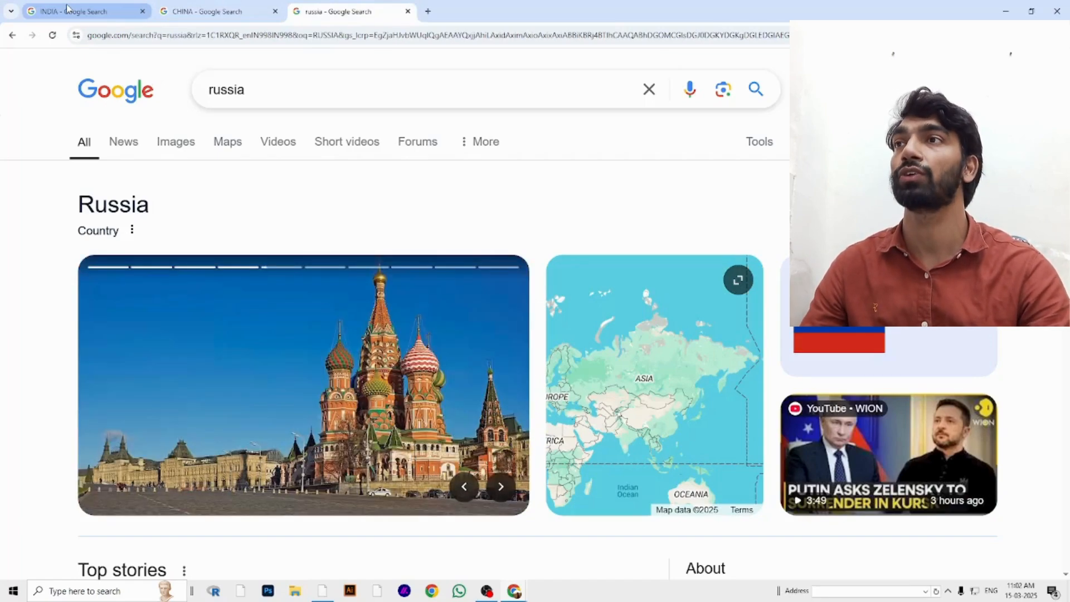
key("ctrl+Tab")
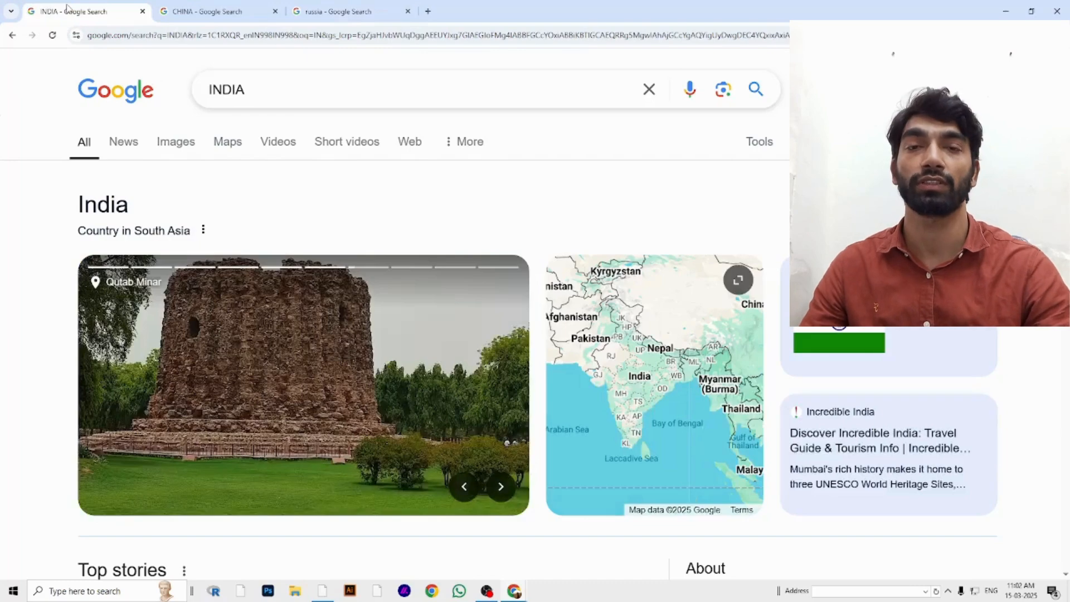
key("ctrl+Tab")
key("ctrl+Tab")
Check the previous-tab shortcut in Word, and jump back from the CHINA tab to the INDIA tab in Chrome
key("alt+Tab")
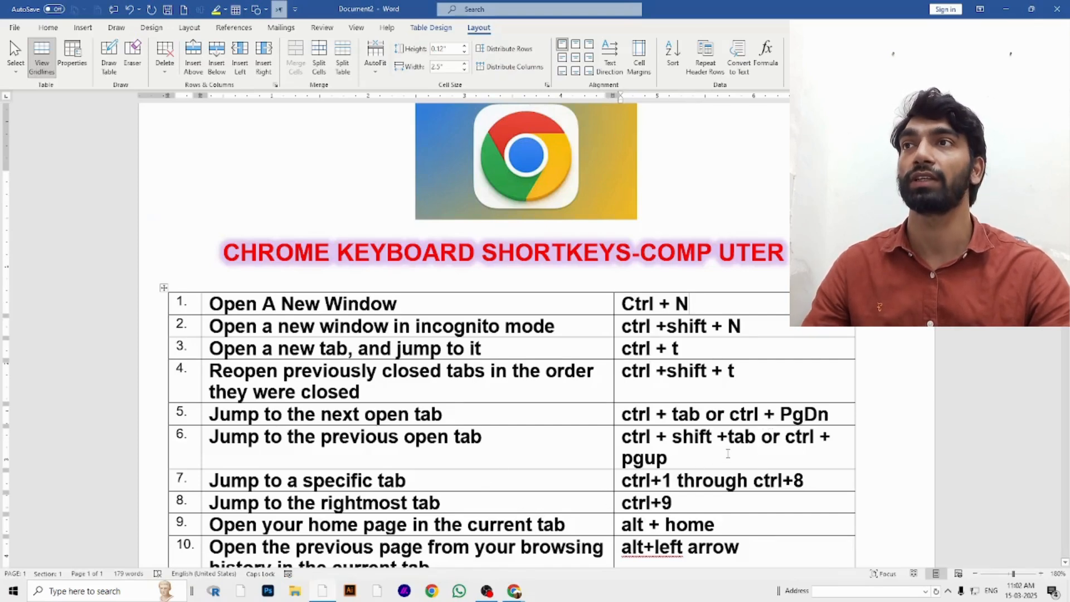
key("alt+Tab")
left_click(257, 13)
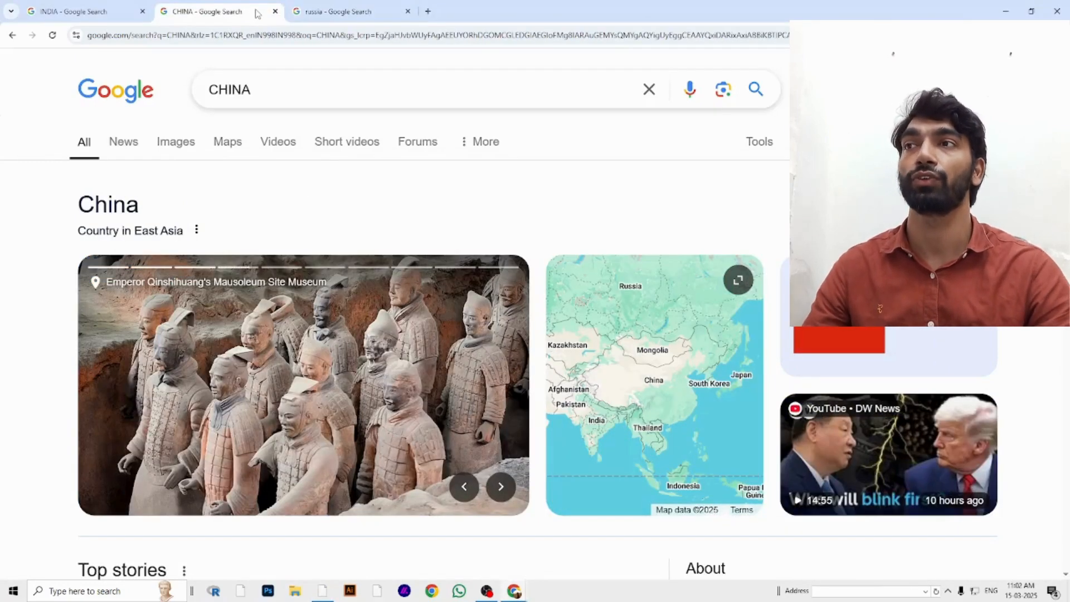
key("ctrl+shift+Tab")
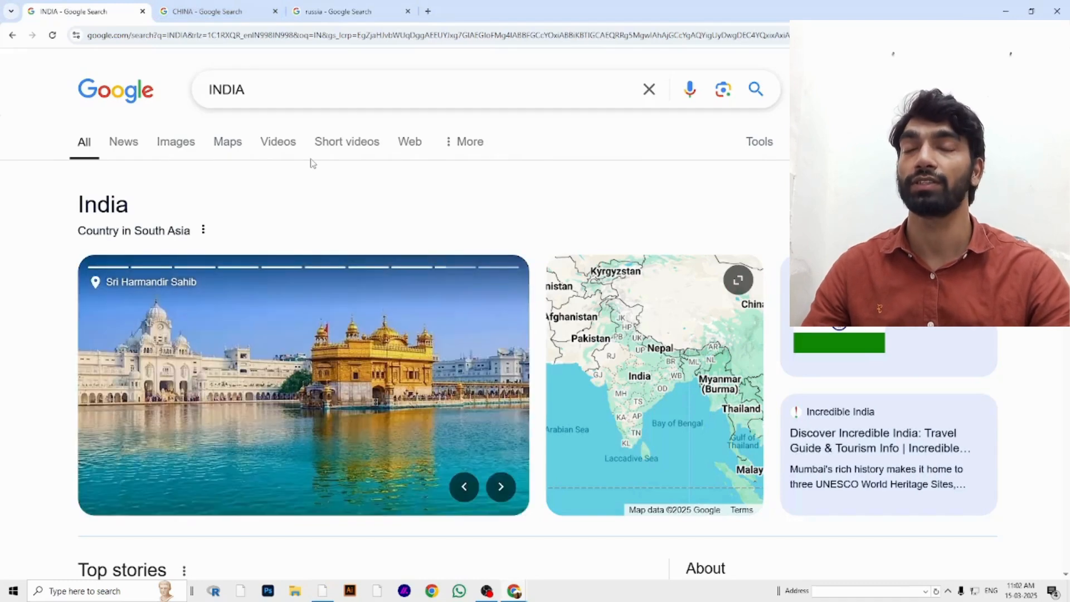
Read the Word table's rows on jumping to a specific tab and to the rightmost tab, and return to Chrome
key("alt+Tab")
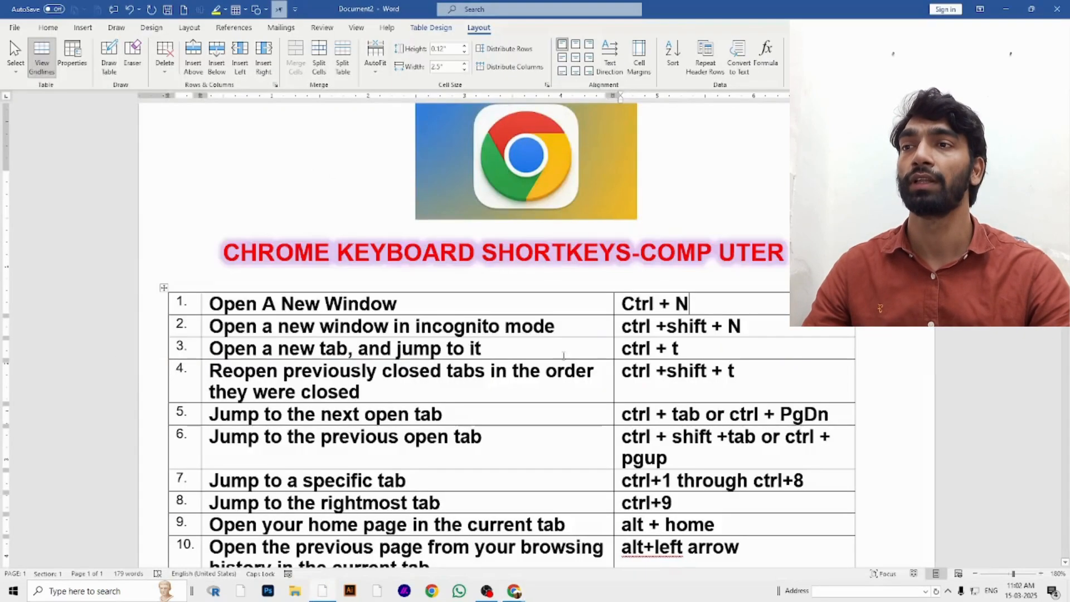
scroll(717, 491, "down", 2)
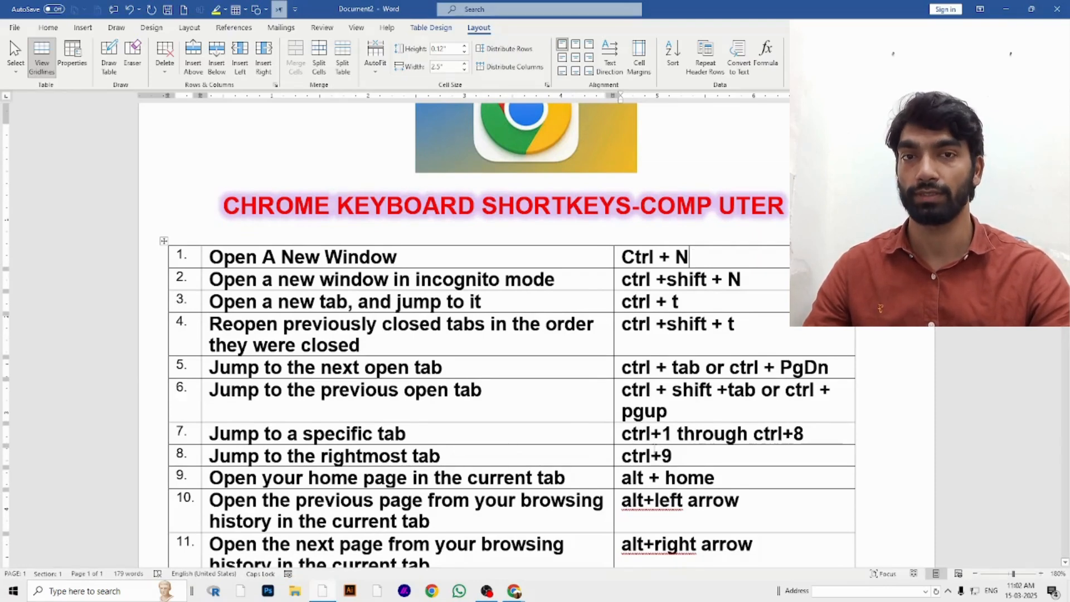
key("alt+Tab")
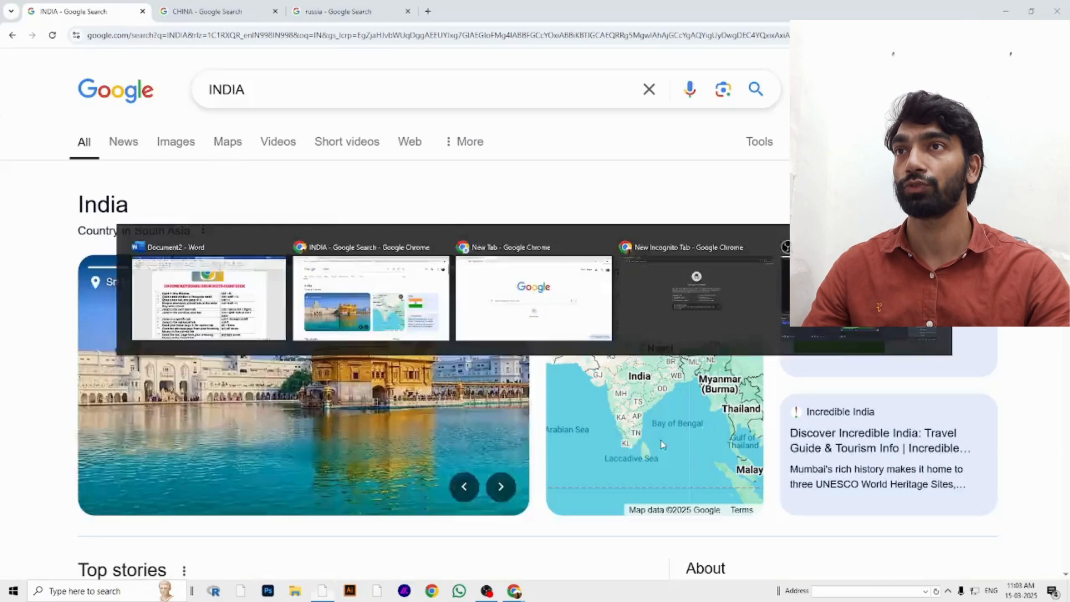
Search Google for cricbuzz live score and NEWS in two additional new tabs
left_click(429, 11)
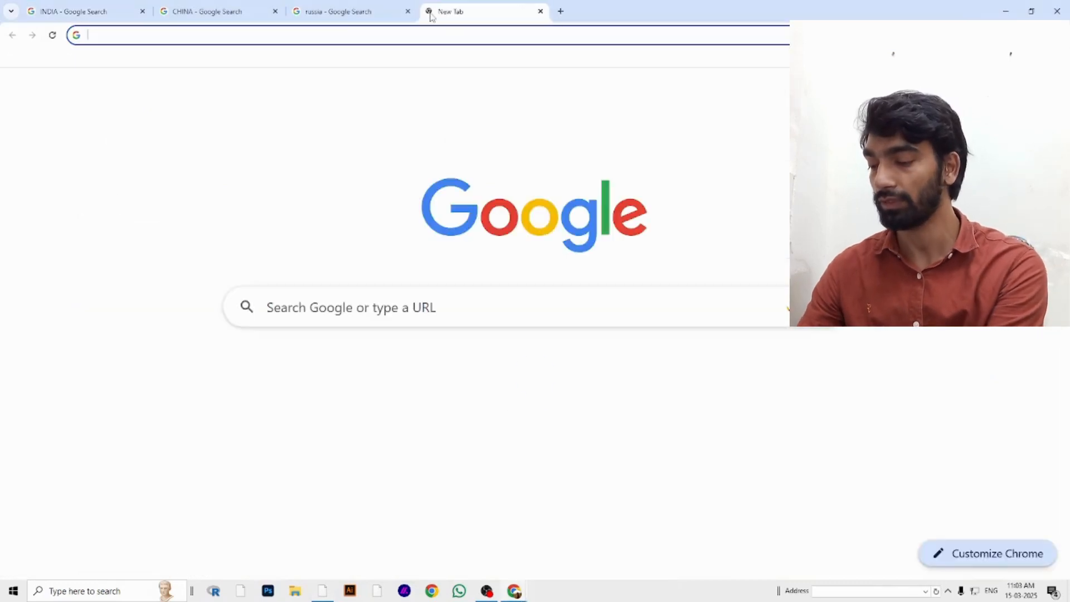
type("CRicbuzz live score")
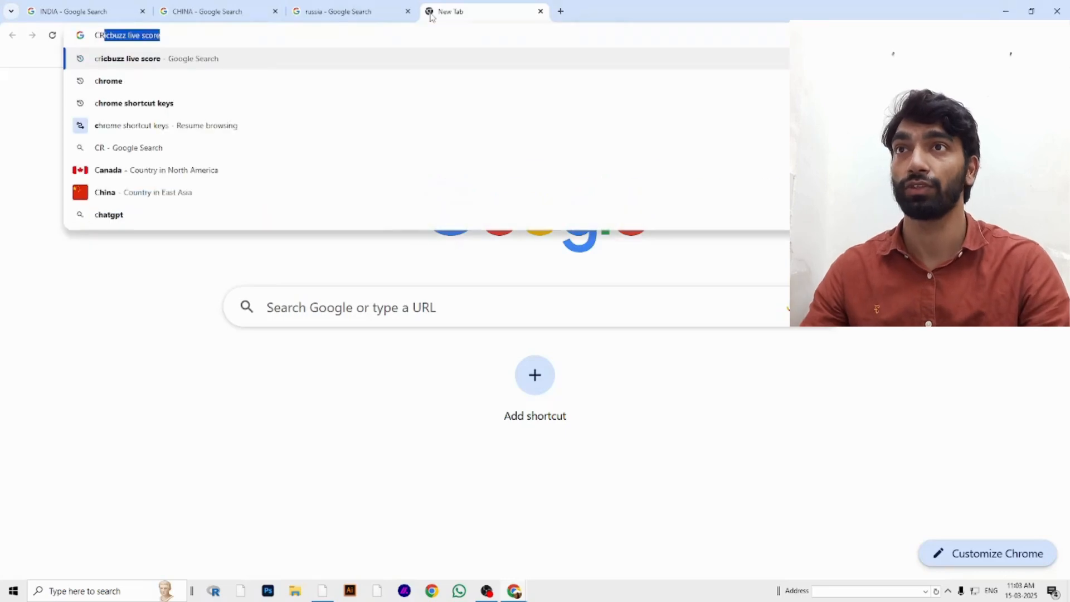
key("Return")
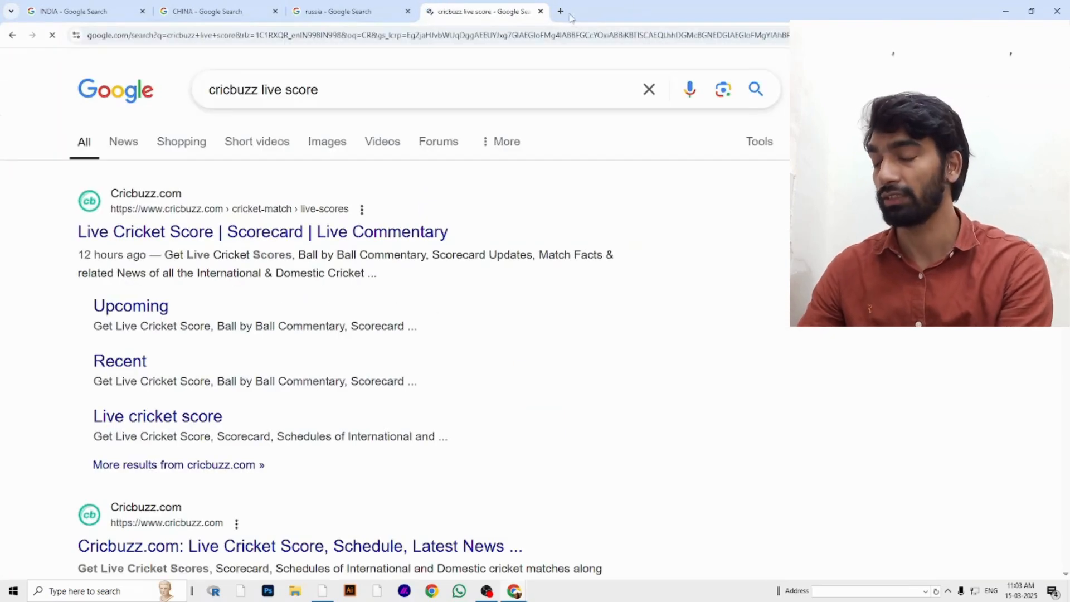
left_click(561, 12)
type("NEWS")
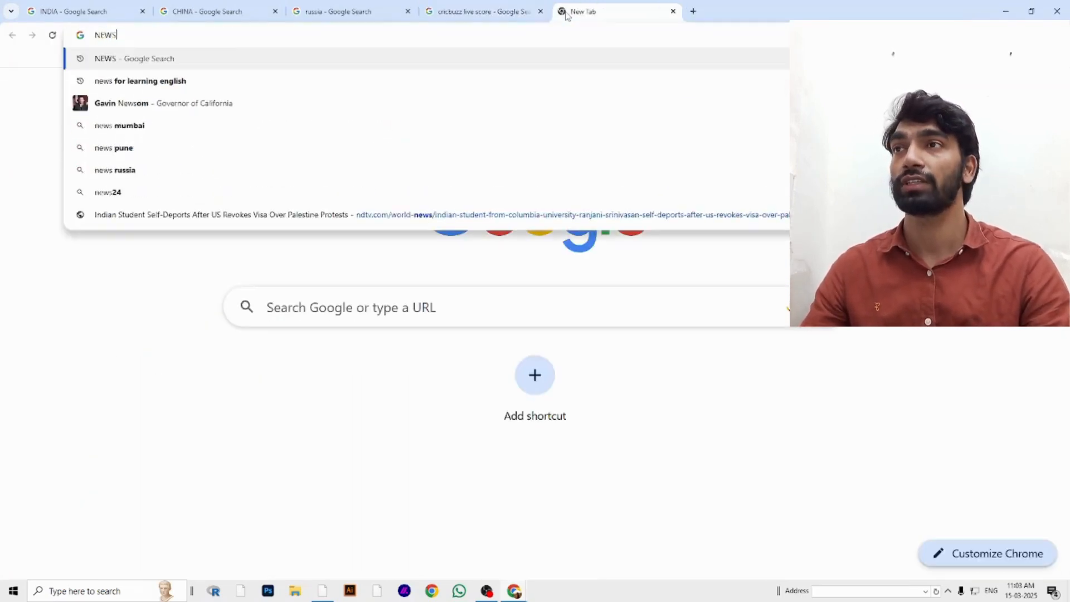
key("Return")
Go to the INDIA tab and cycle forward through all the open tabs until back at INDIA
left_click(133, 17)
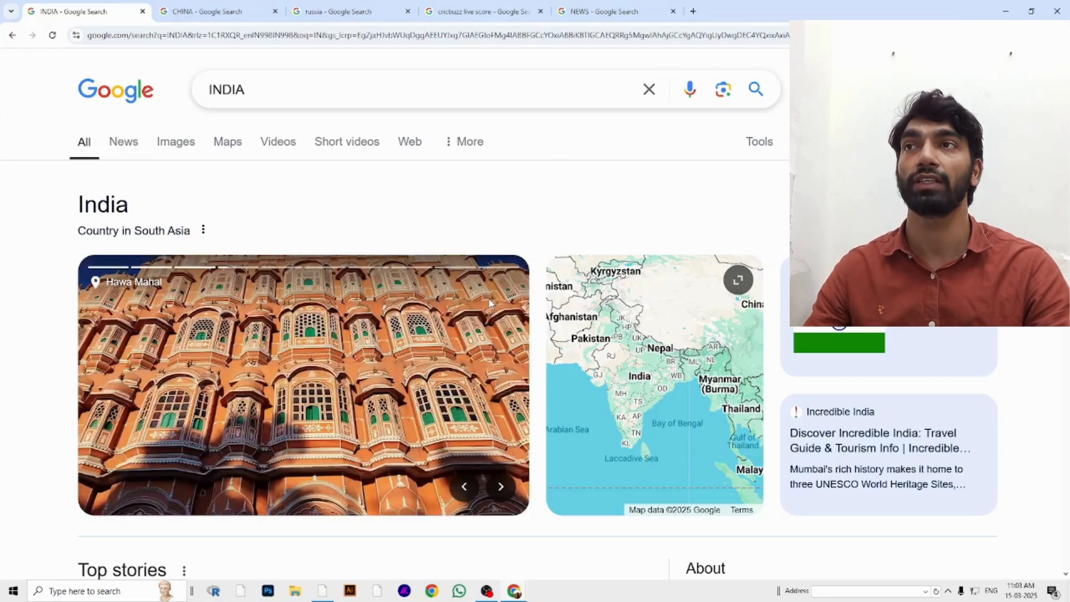
key("ctrl+Tab")
key("ctrl+Tab")
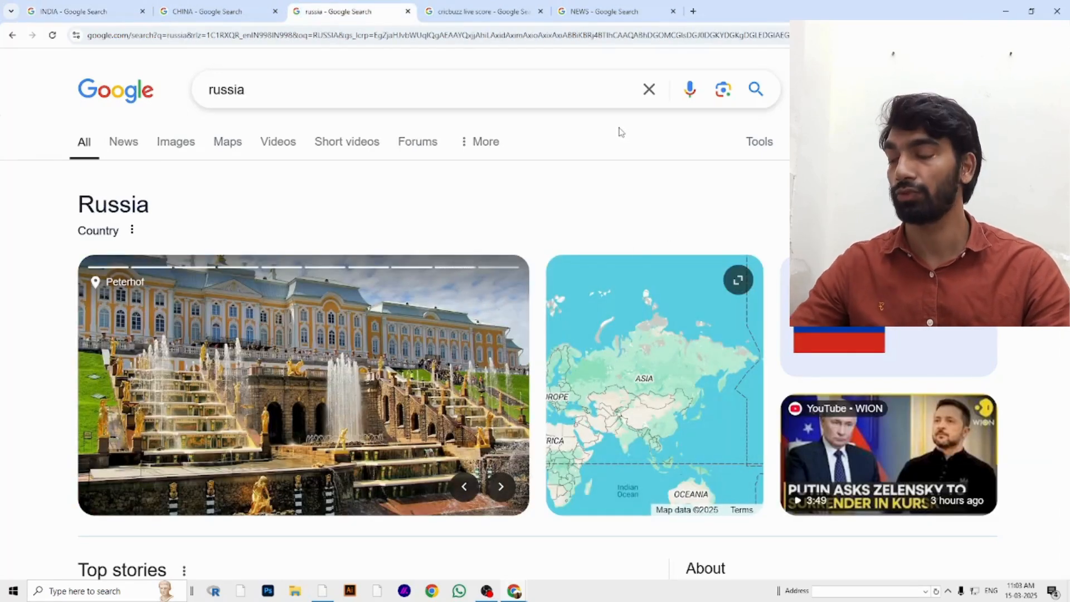
key("ctrl+Tab")
key("ctrl+Tab")
key("ctrl+Tab")
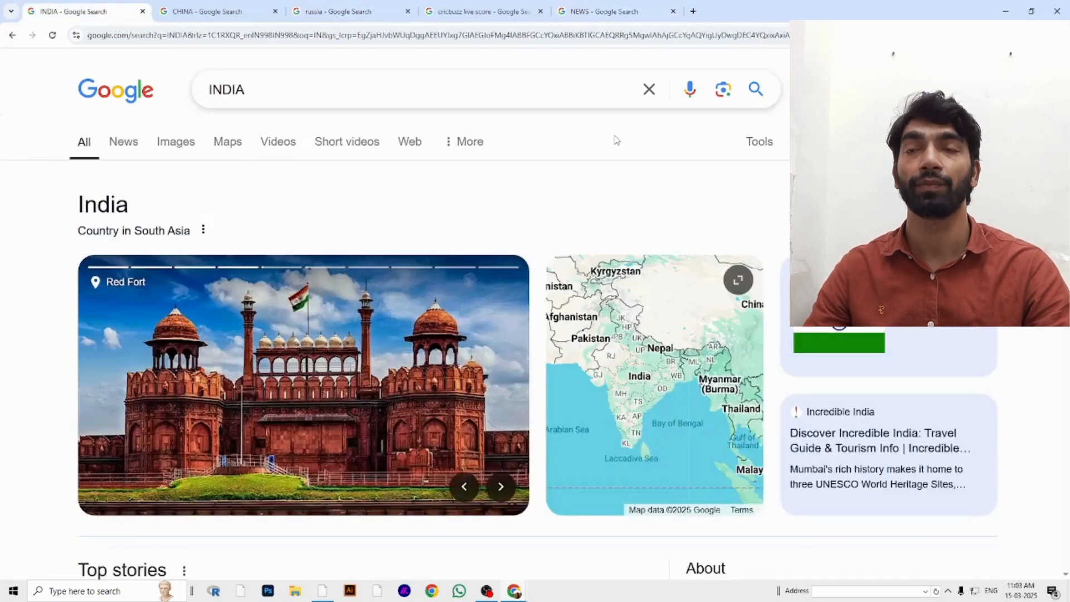
Select the "Jump to the rightmost tab" row in the Word shortcut table and switch back to Chrome
key("alt+Tab")
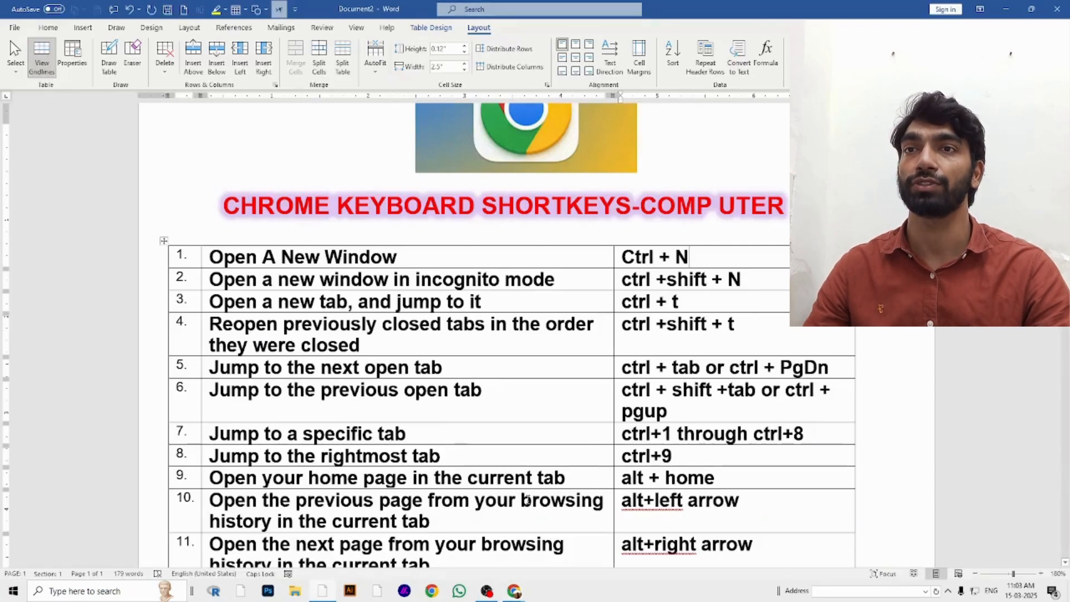
scroll(691, 477, "down", 1)
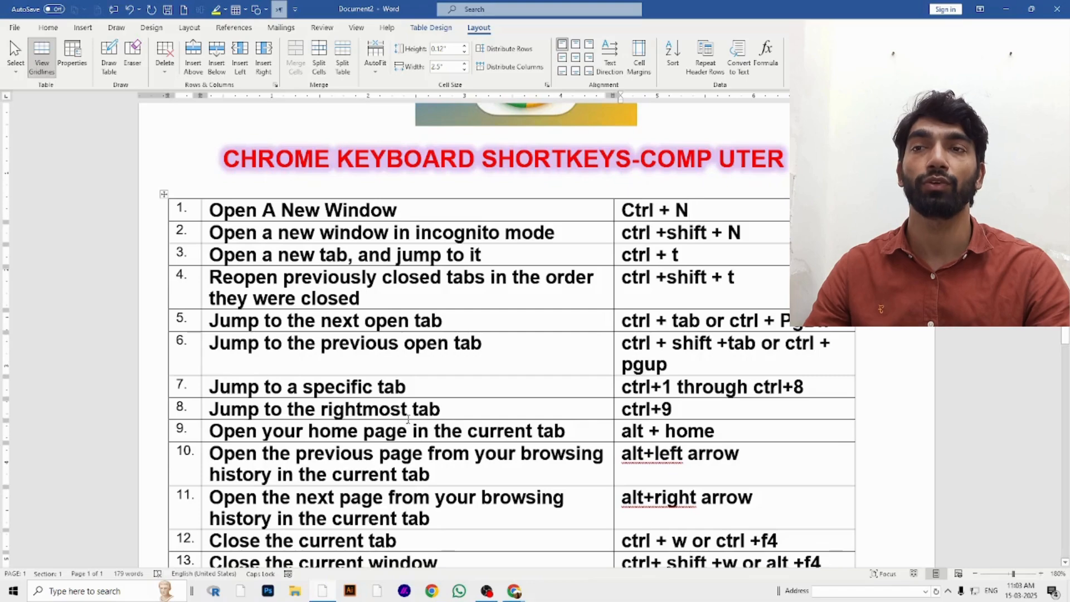
left_click_drag(673, 409, 546, 406)
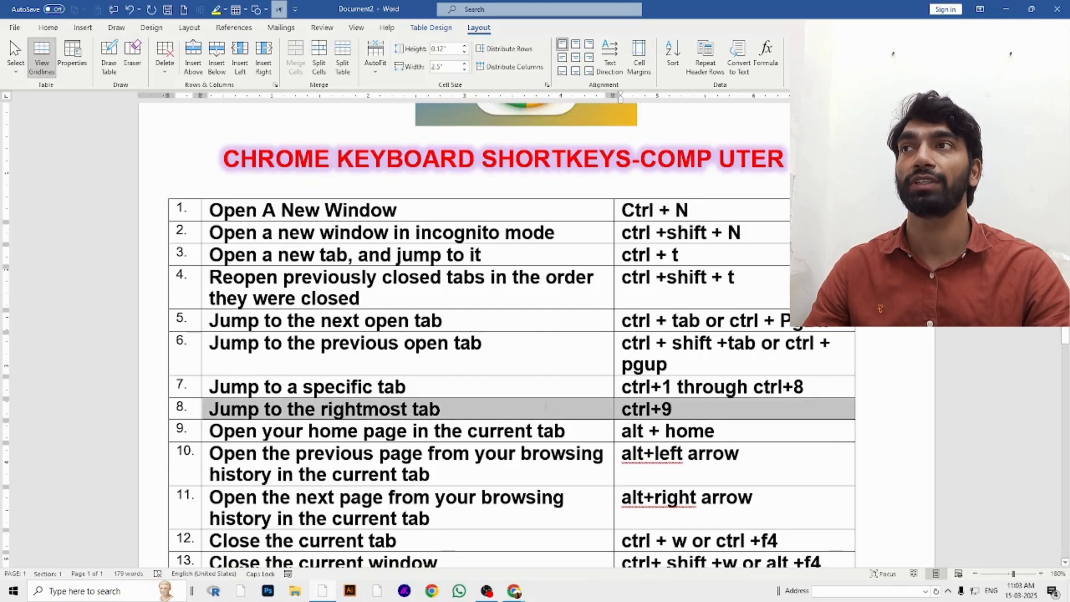
key("alt+Tab")
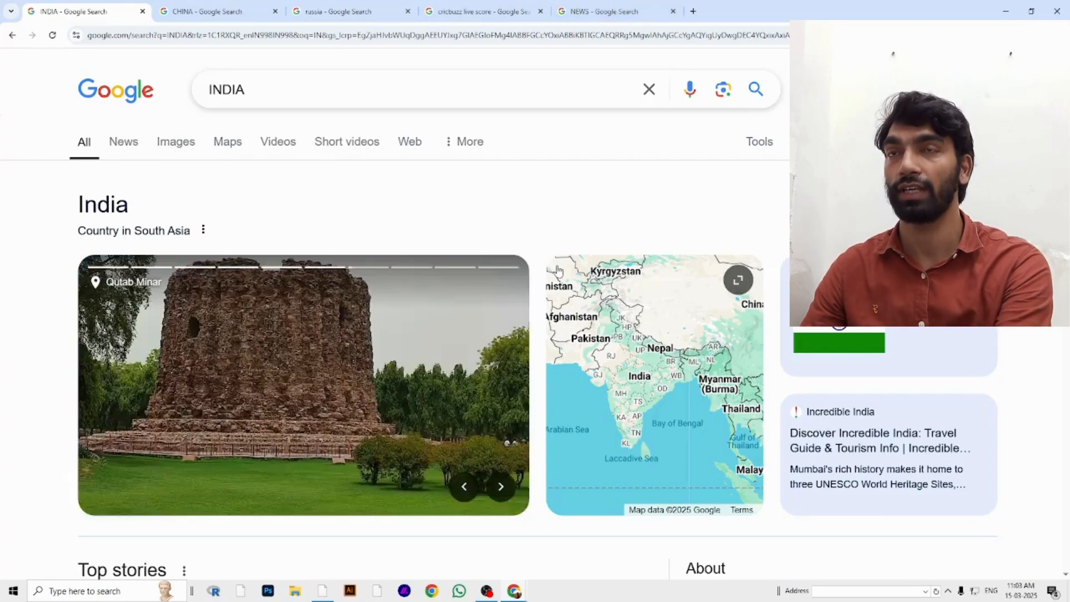
Jump to the rightmost tab, NEWS, and check the next rows of the Word shortcut table before returning to Chrome
key("ctrl+9")
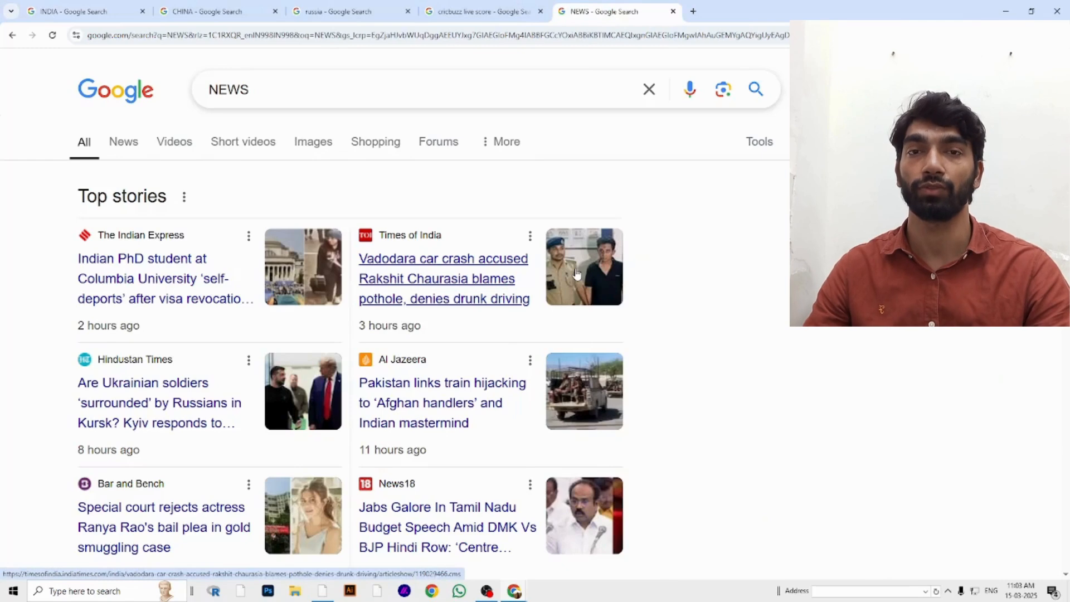
key("alt+Tab")
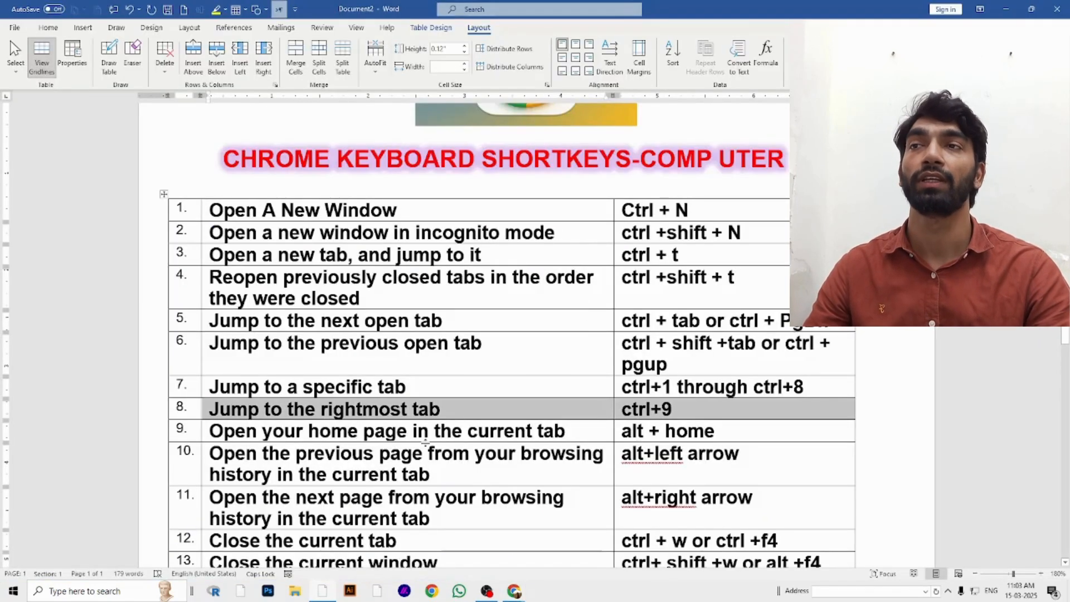
key("alt+Tab")
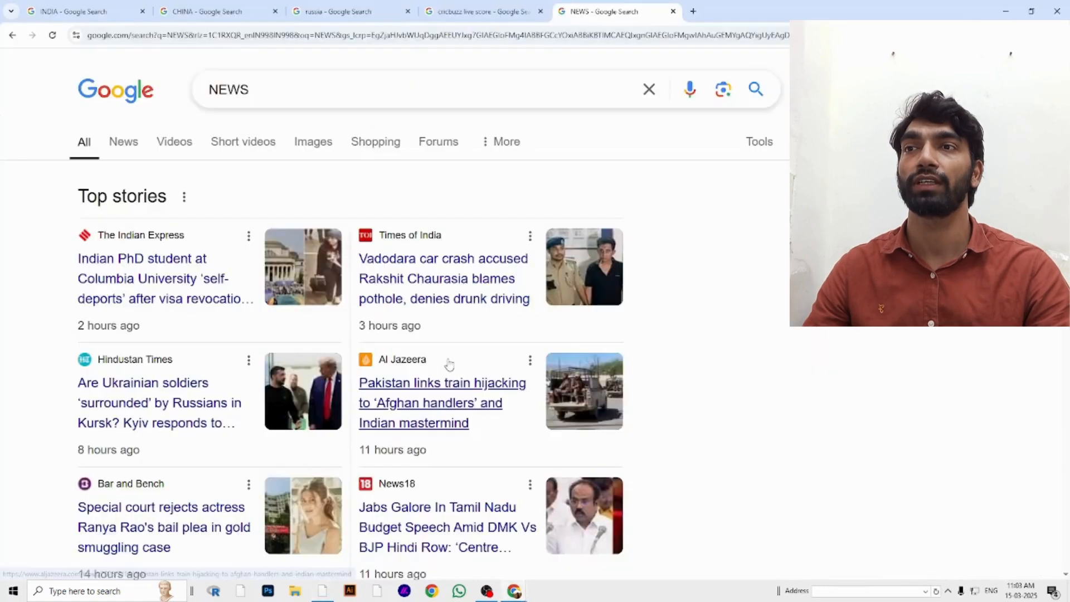
Open The Indian Express story about the Indian PhD student at Columbia University and skim to its headline
left_click(160, 296)
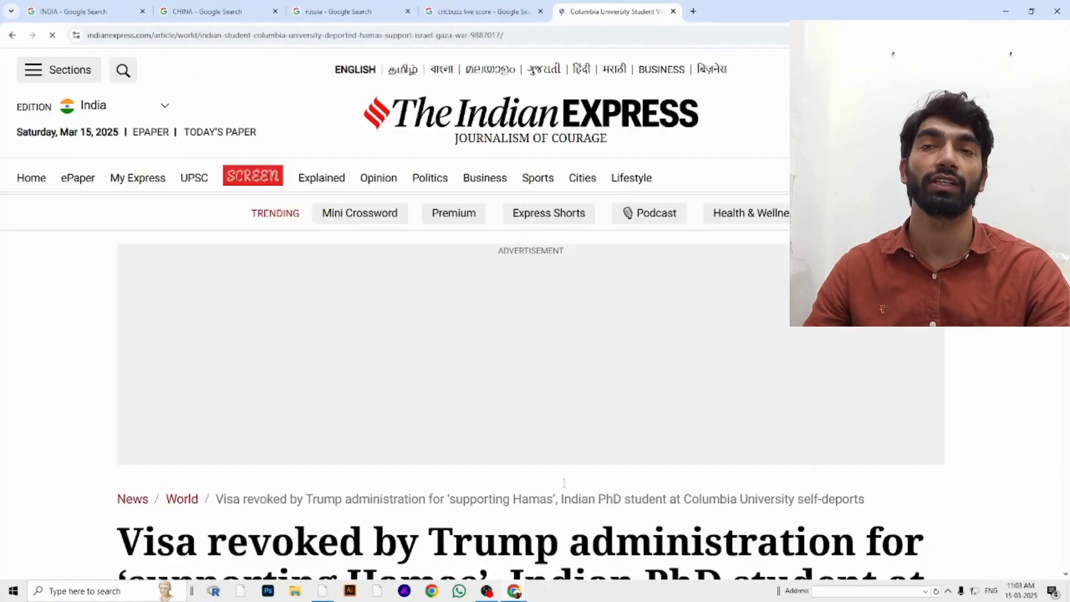
scroll(574, 437, "down", 7)
scroll(544, 404, "up", 3)
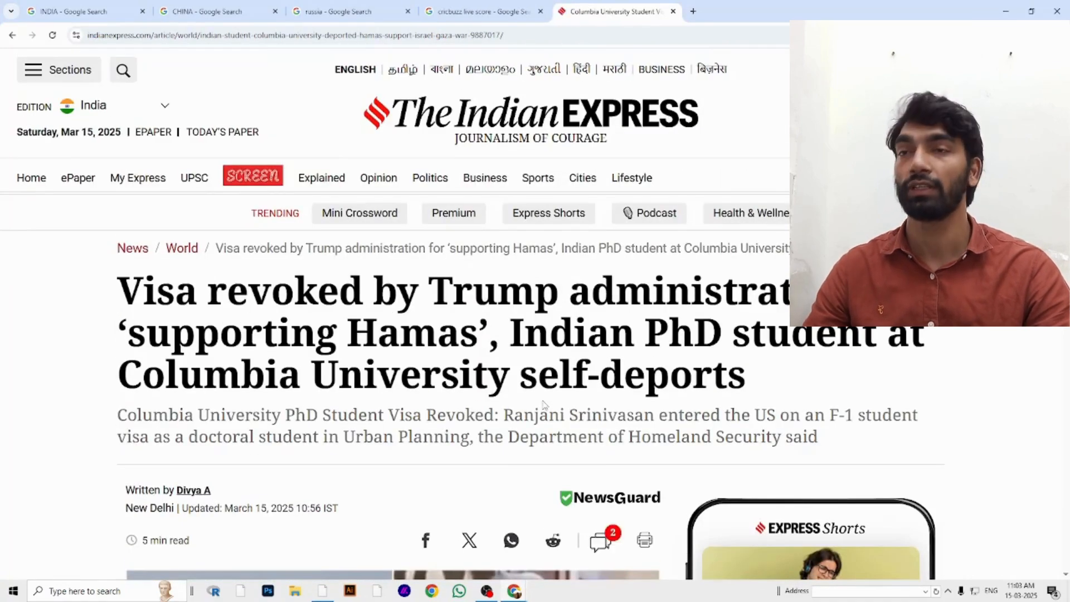
Select the home page shortcut in row 9 of the Word table and load the home page in Chrome's current tab
key("alt+Tab")
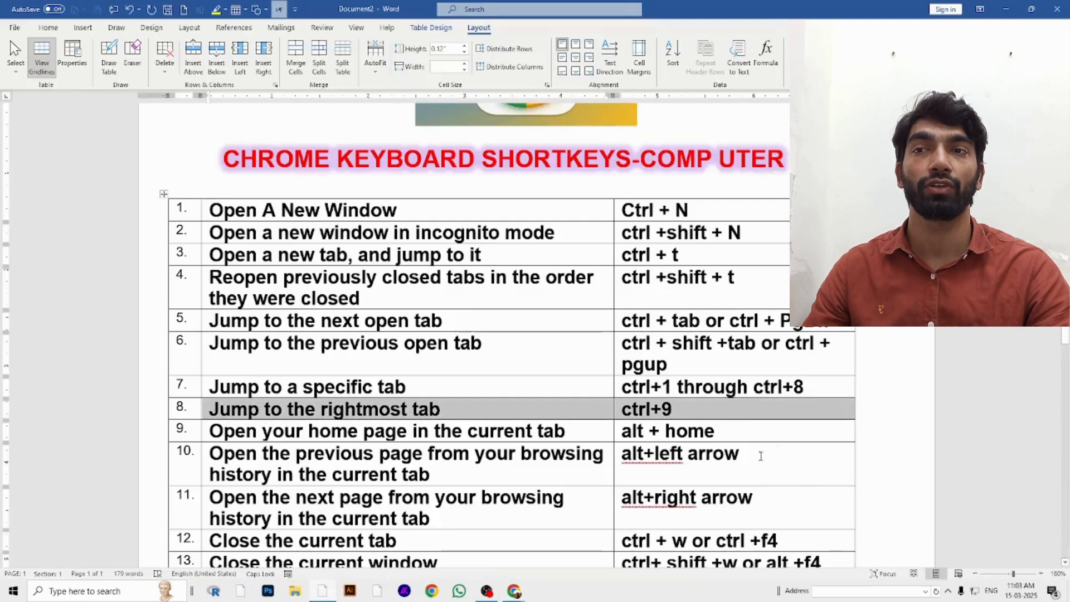
left_click_drag(723, 435, 635, 441)
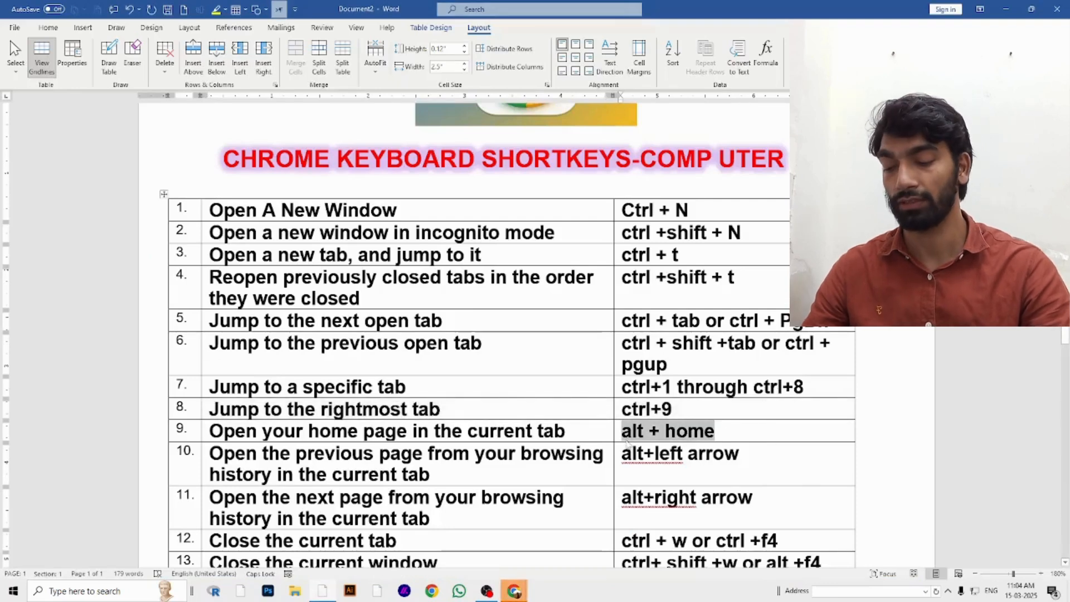
key("alt+Tab")
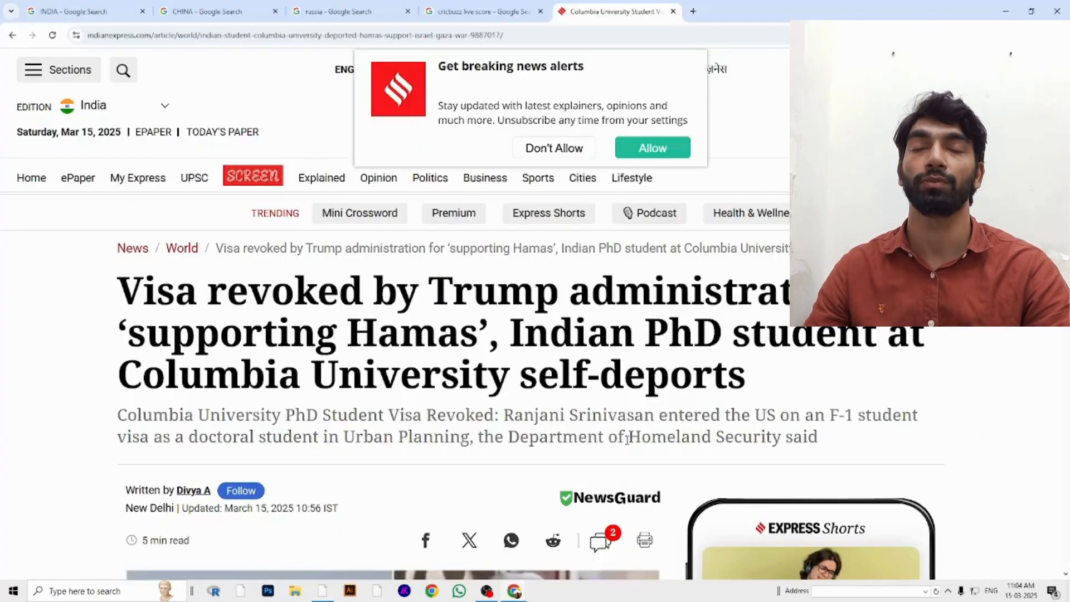
key("ctrl+w")
key("ctrl+t")
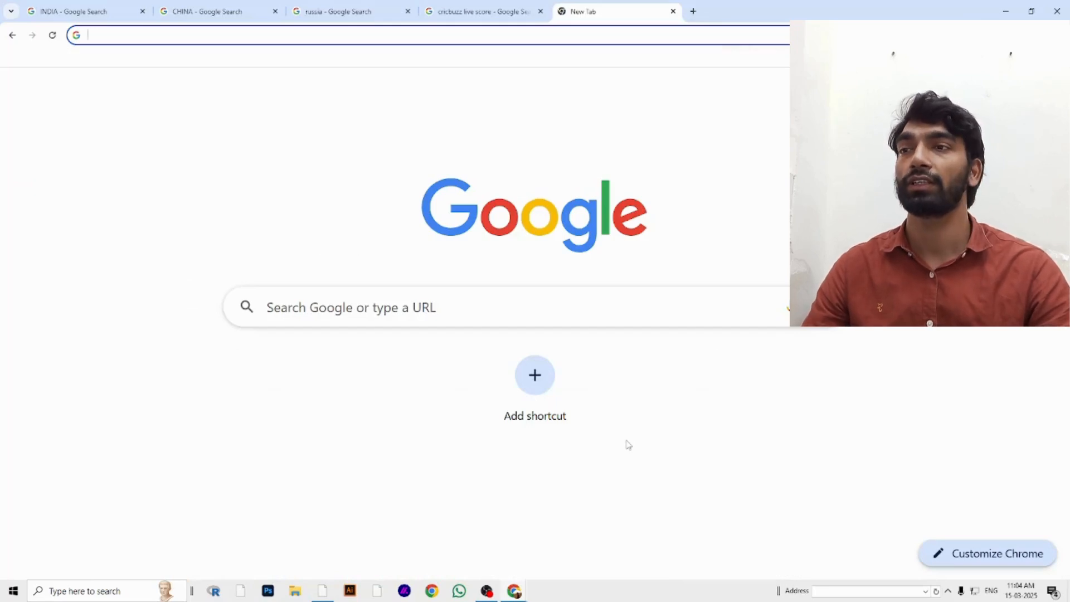
Select the previous page shortcut in row 10 of the Word table and go back two pages in Chrome to the NEWS results
key("alt+Tab")
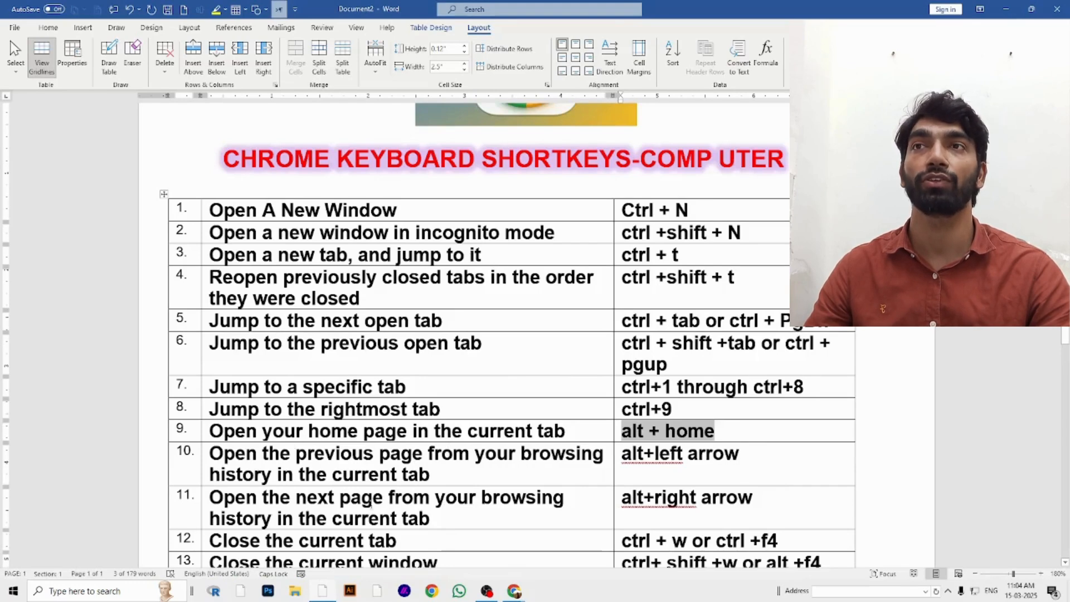
key("alt+Tab")
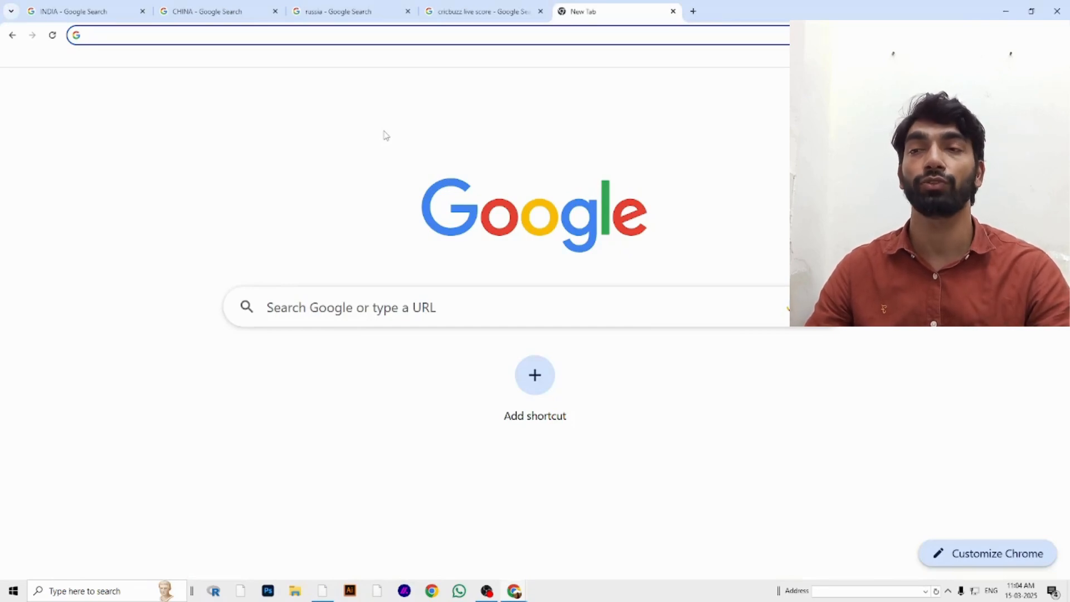
key("alt+Tab")
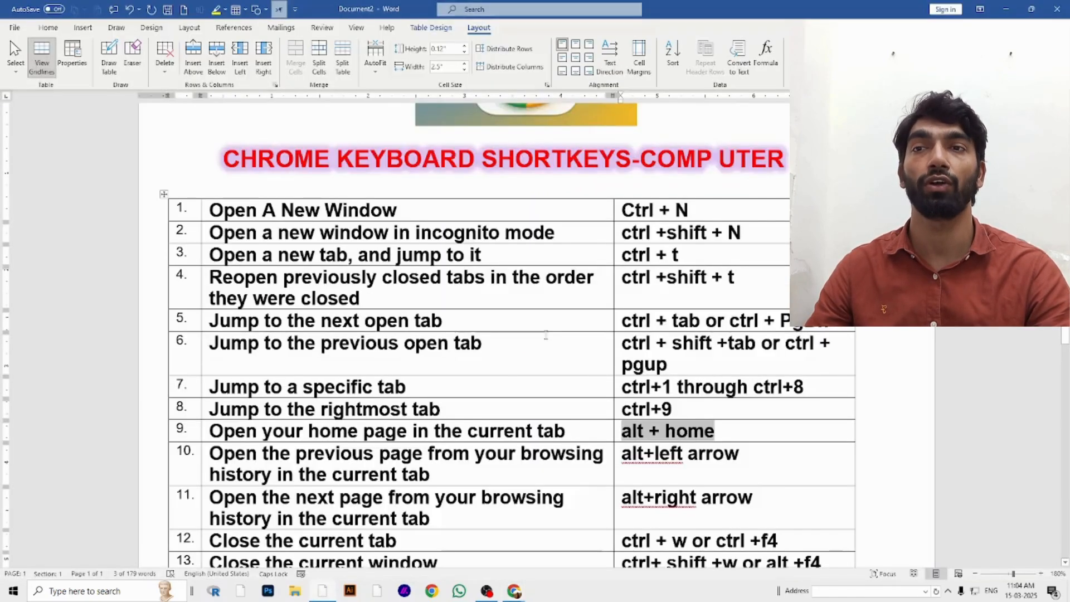
left_click_drag(748, 458, 621, 455)
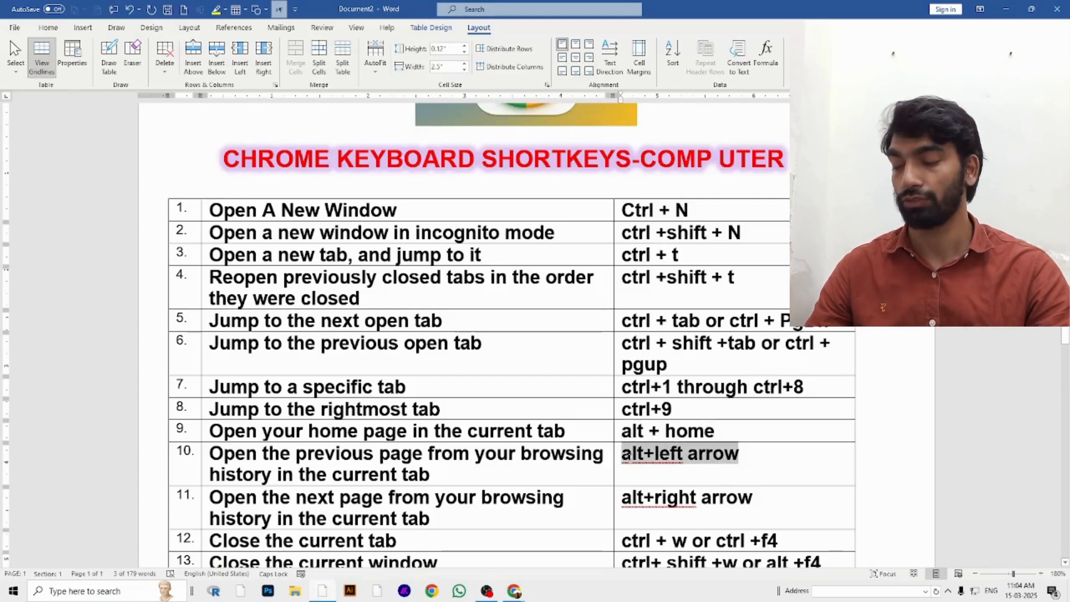
key("alt+Tab")
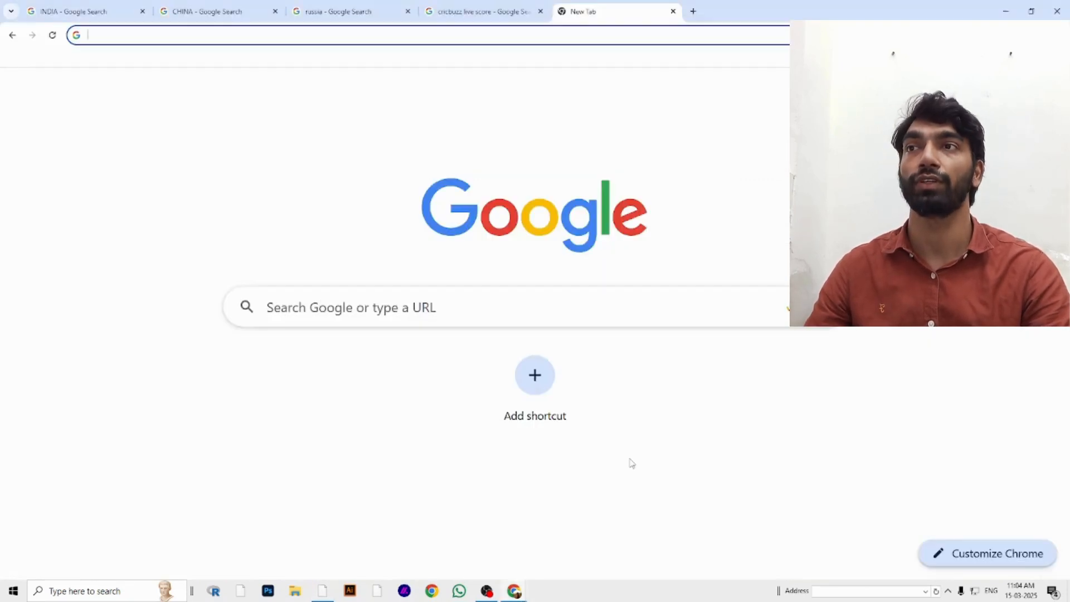
key("alt+Left")
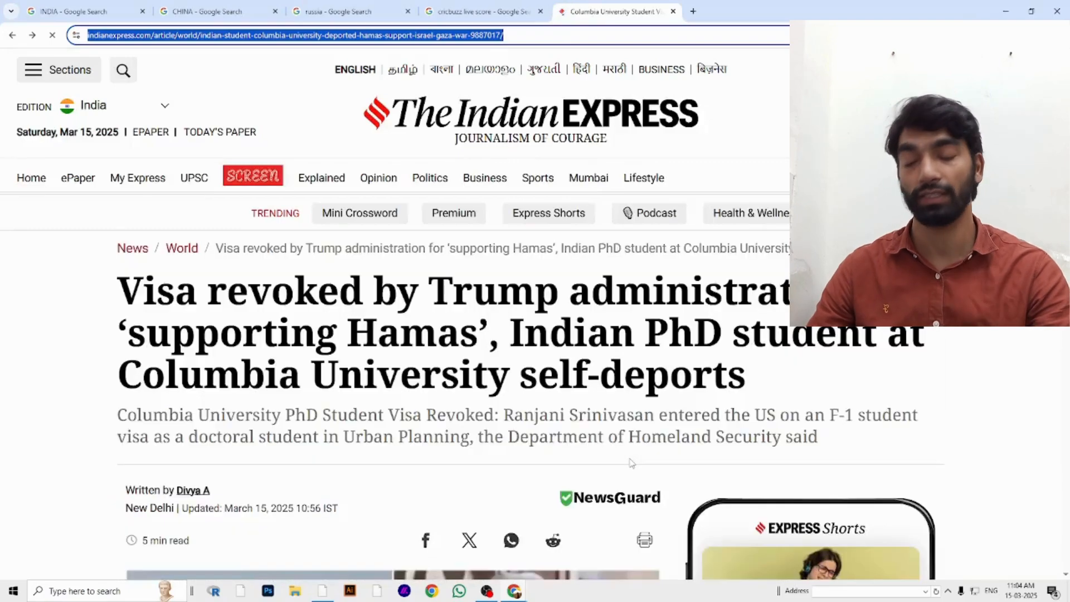
key("alt+Right")
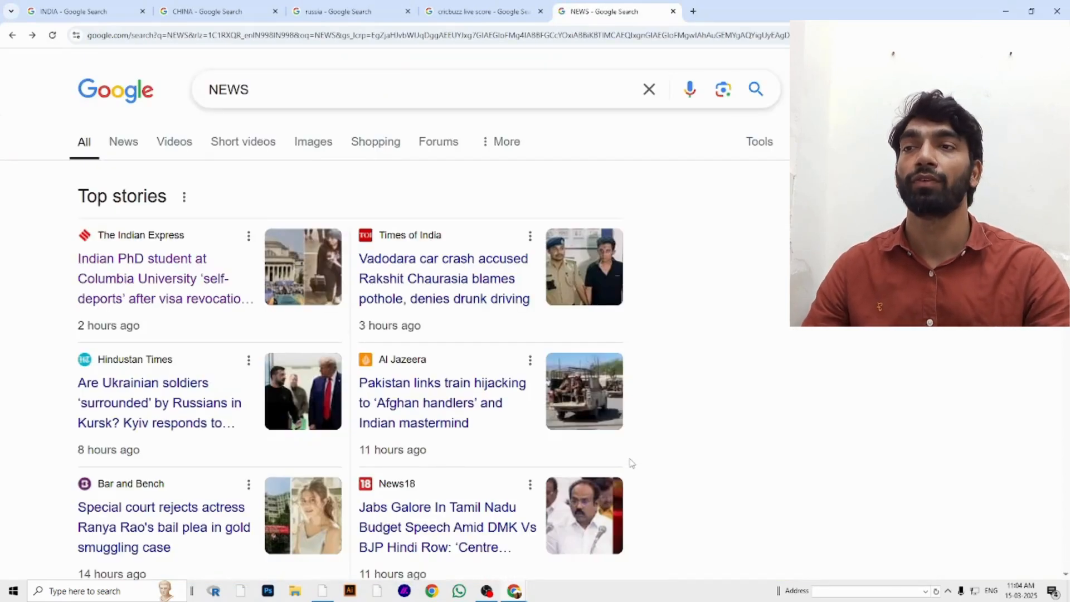
Select the next page shortcut in row 11 of the Word table and go forward in Chrome through the article to the home page
key("alt+Tab")
scroll(595, 474, "down", 1)
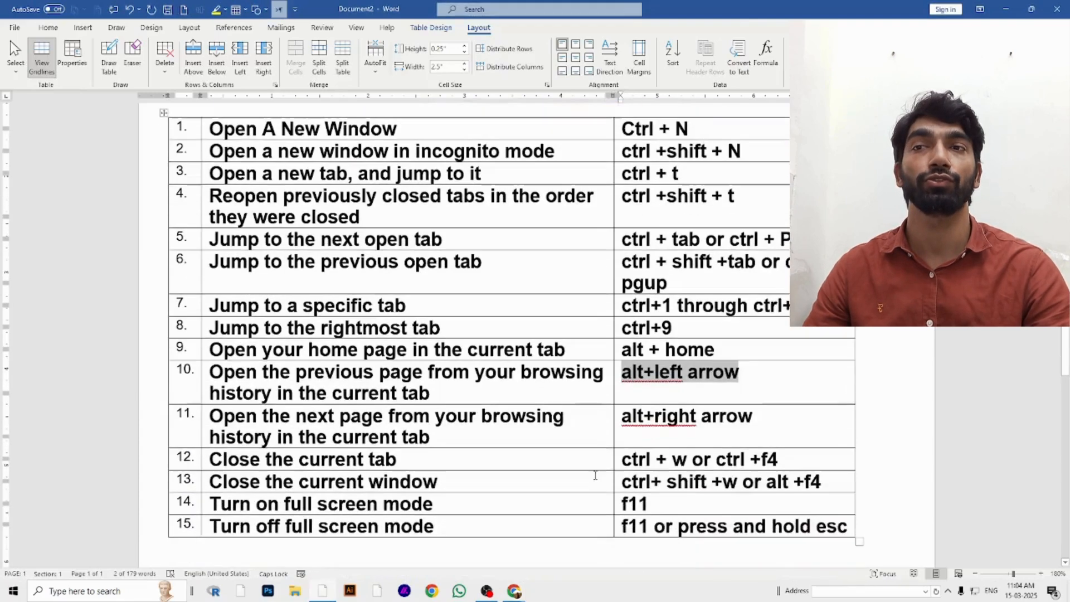
scroll(595, 475, "down", 1)
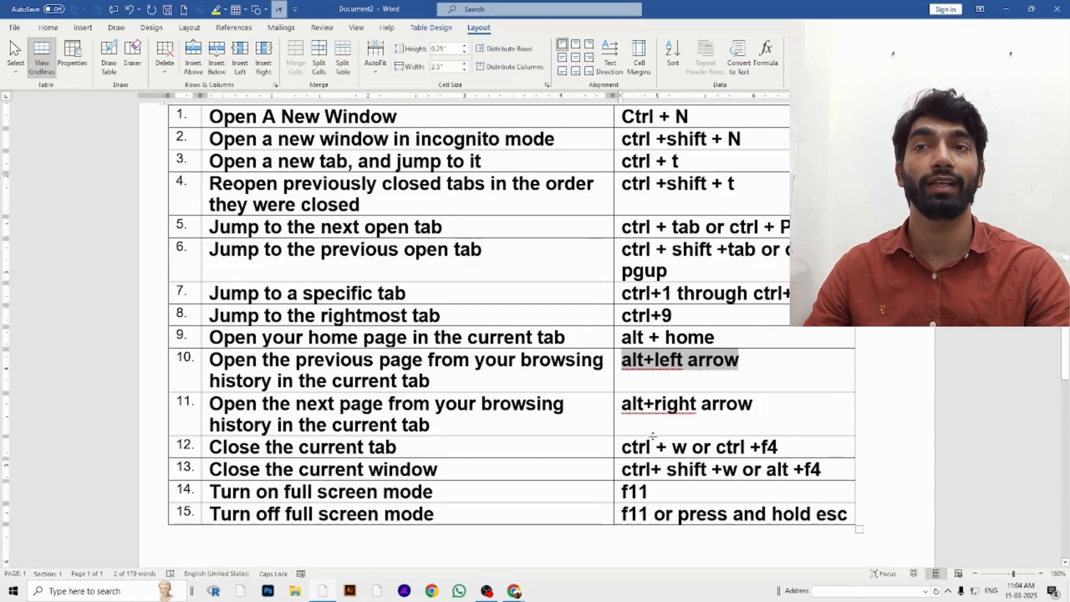
left_click(719, 413)
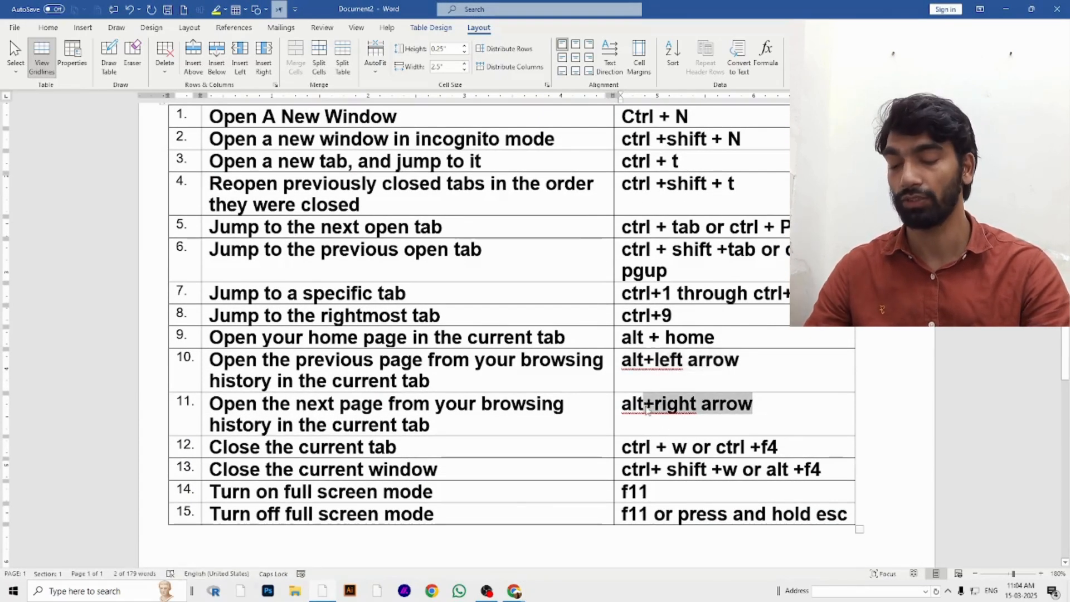
key("alt+Tab")
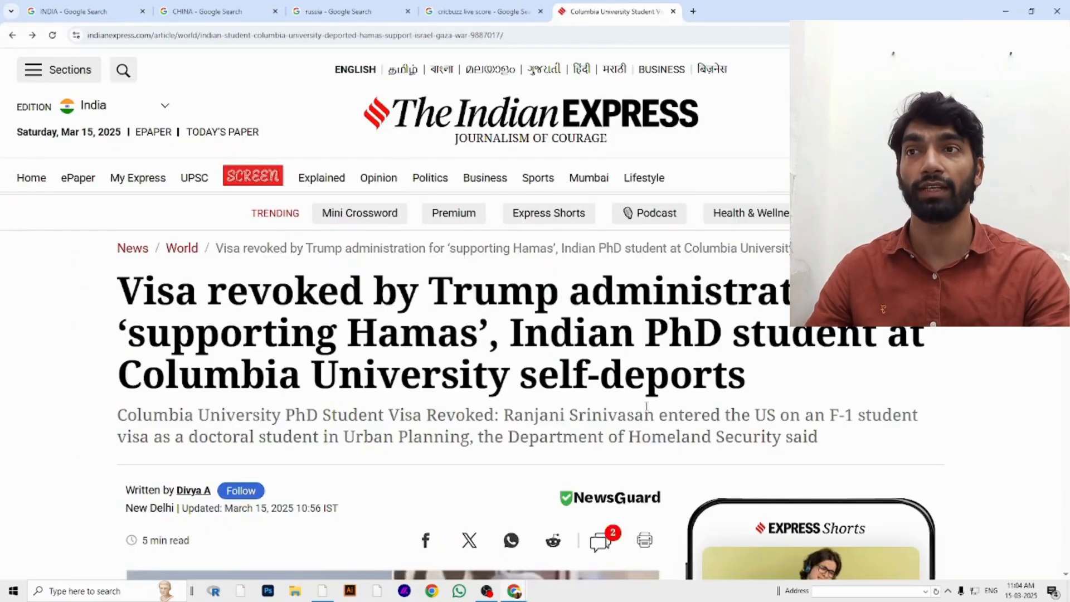
key("ctrl+w")
key("ctrl+t")
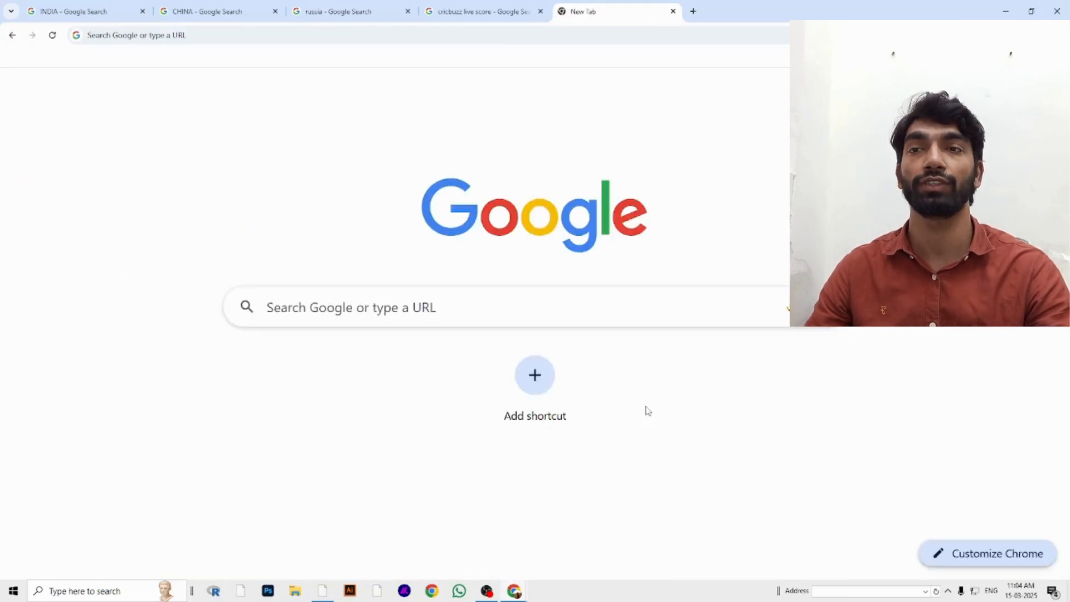
Select the "Close the current tab" shortcut in the Word table and close the New Tab and cricbuzz live score tabs in Chrome
key("alt+Tab")
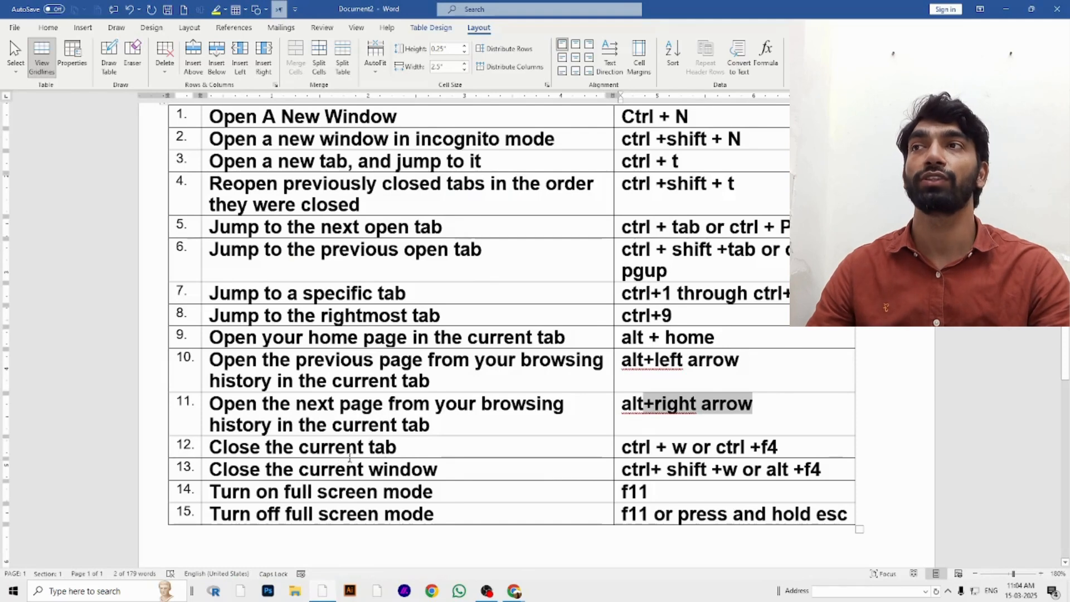
key("alt+Tab")
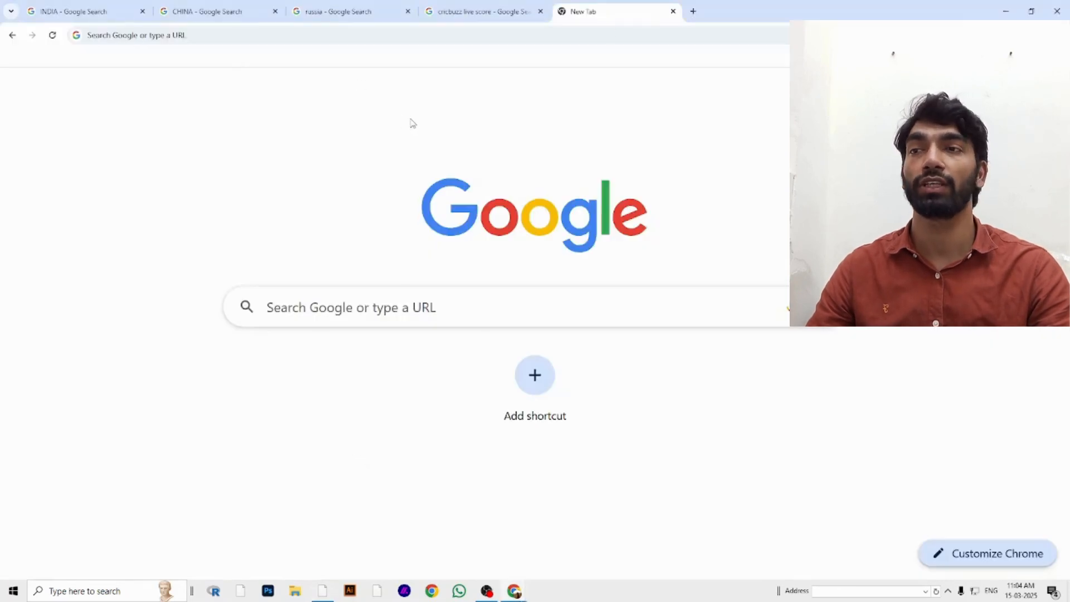
key("alt+Tab")
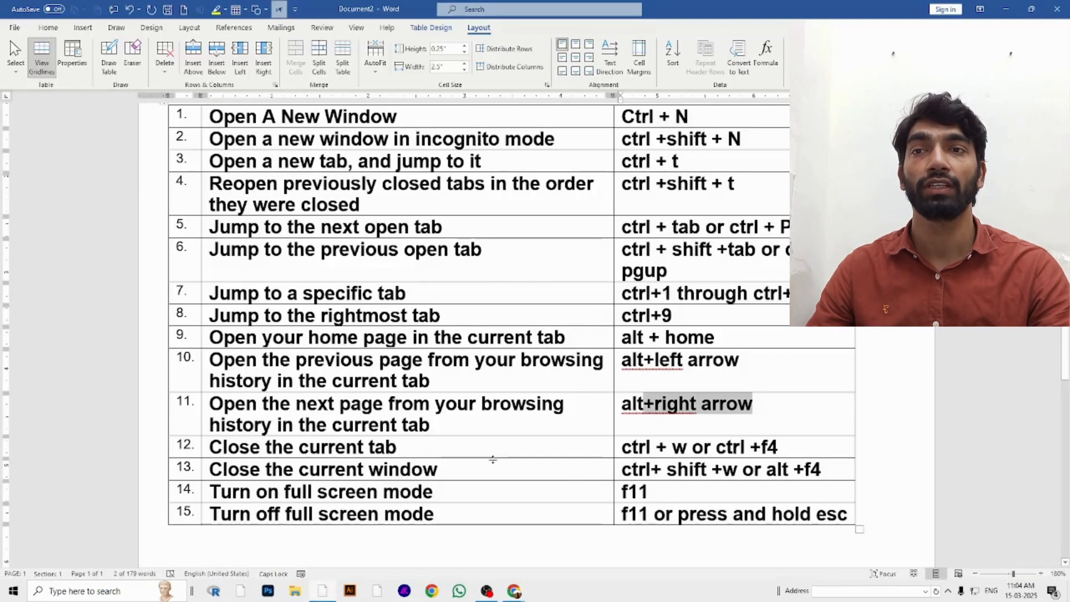
left_click_drag(804, 444, 634, 450)
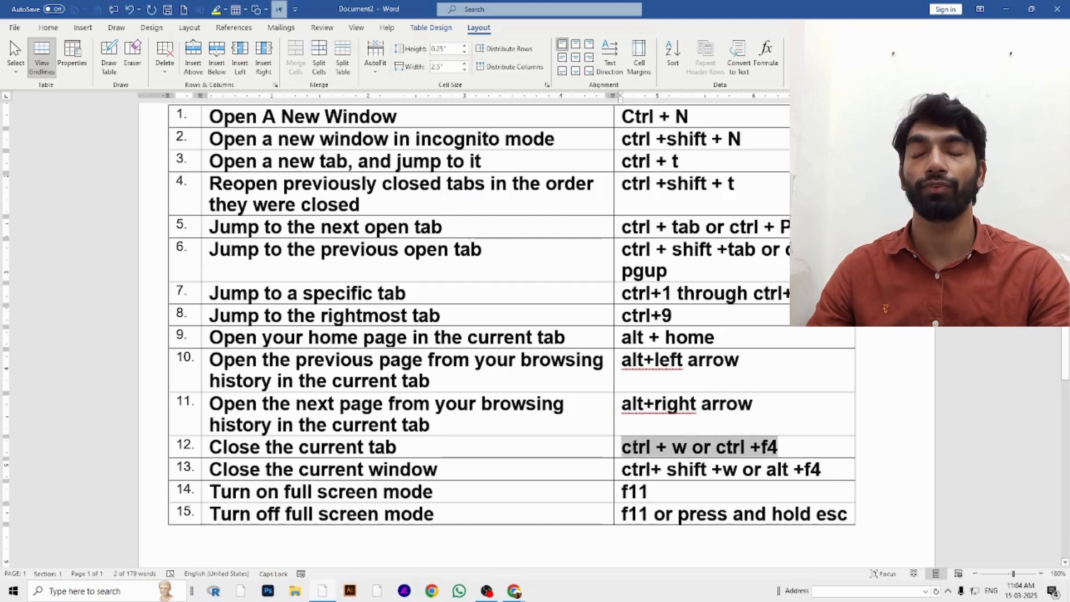
key("alt+Tab")
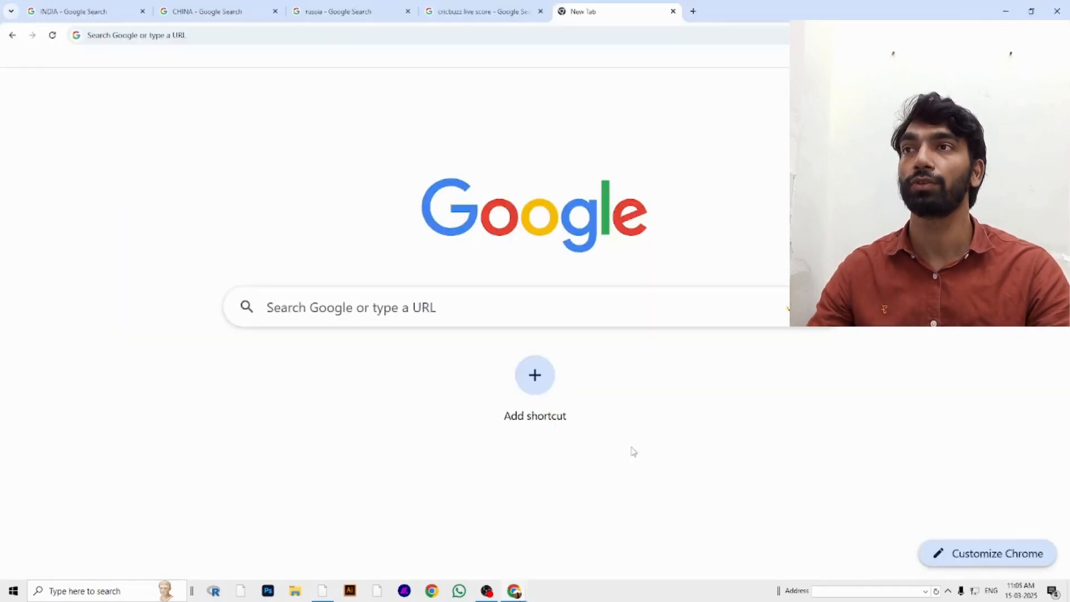
key("ctrl+w")
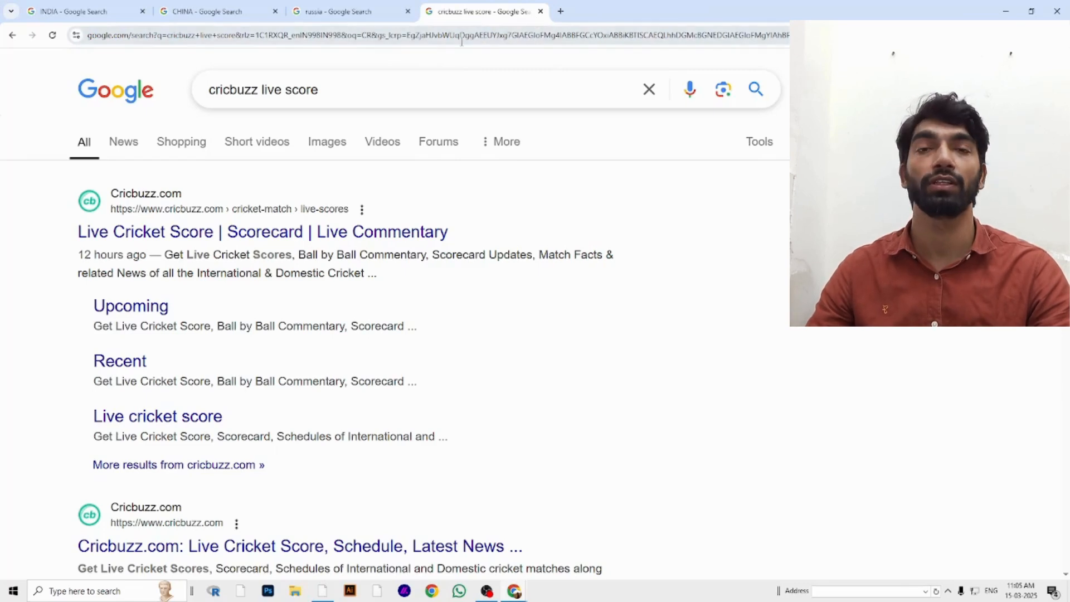
key("ctrl+w")
Reselect the "Close the current tab" shortcut in the Word table and close the russia tab in Chrome
key("alt+Tab")
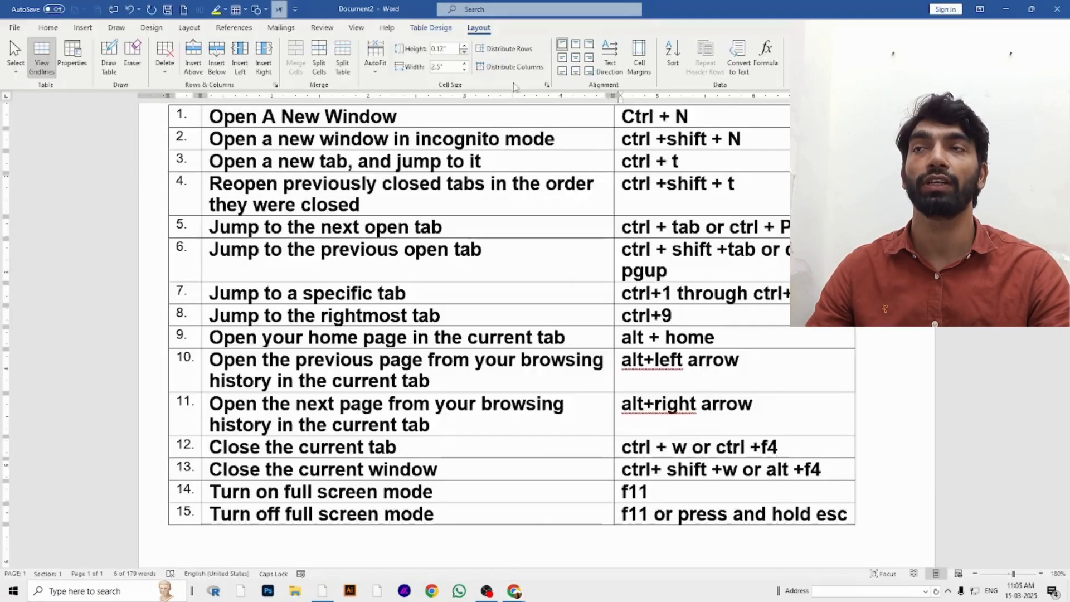
left_click_drag(622, 448, 783, 450)
key("alt+Tab")
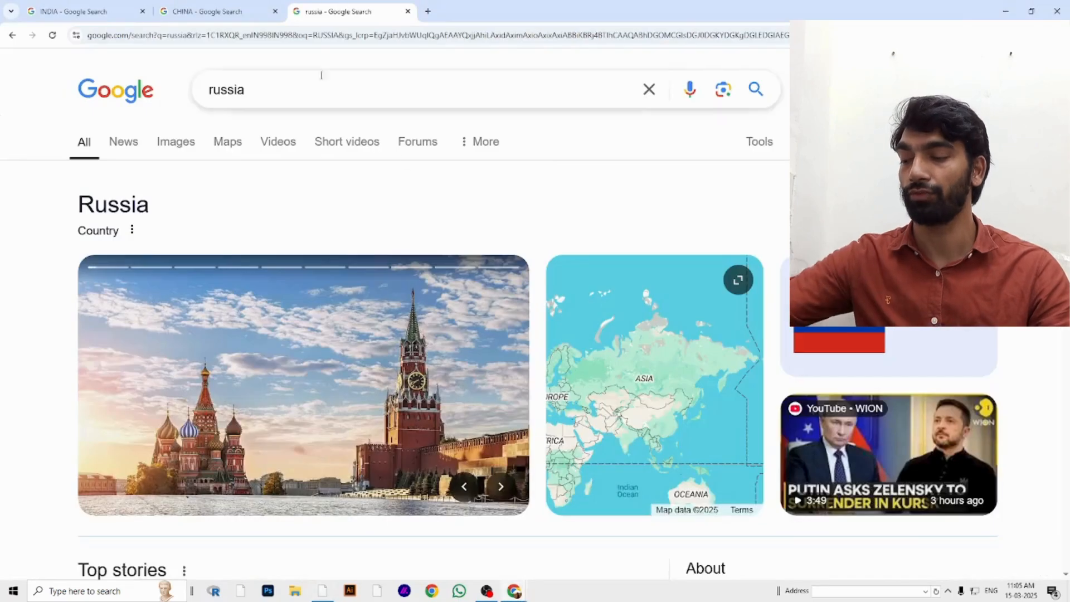
key("ctrl+w")
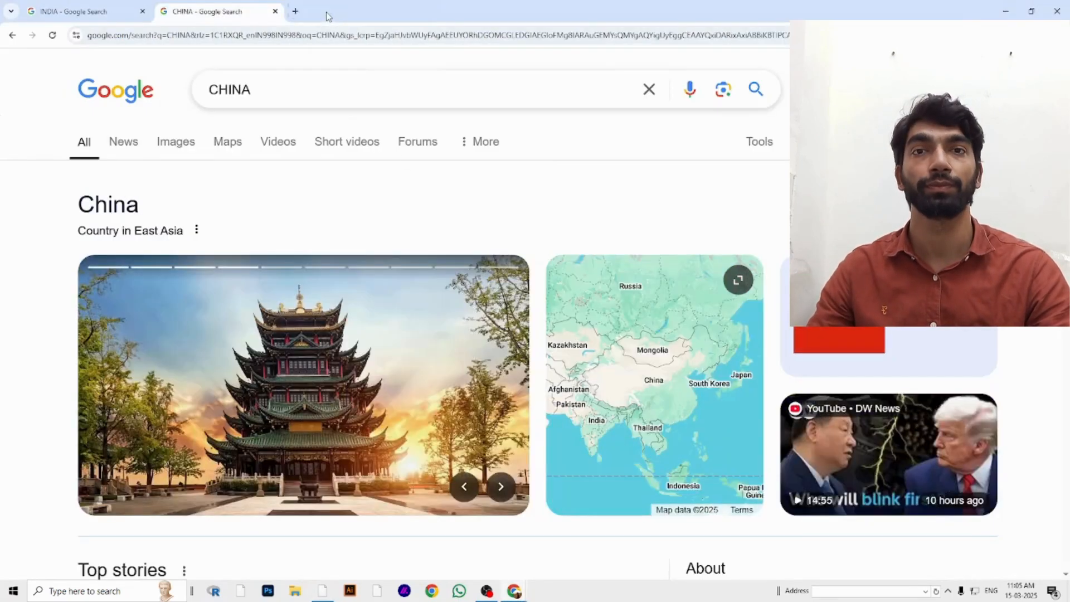
Select the "Close the current window" shortcut in row 13 of the Word table and switch back to Chrome's CHINA tab
key("alt+Tab")
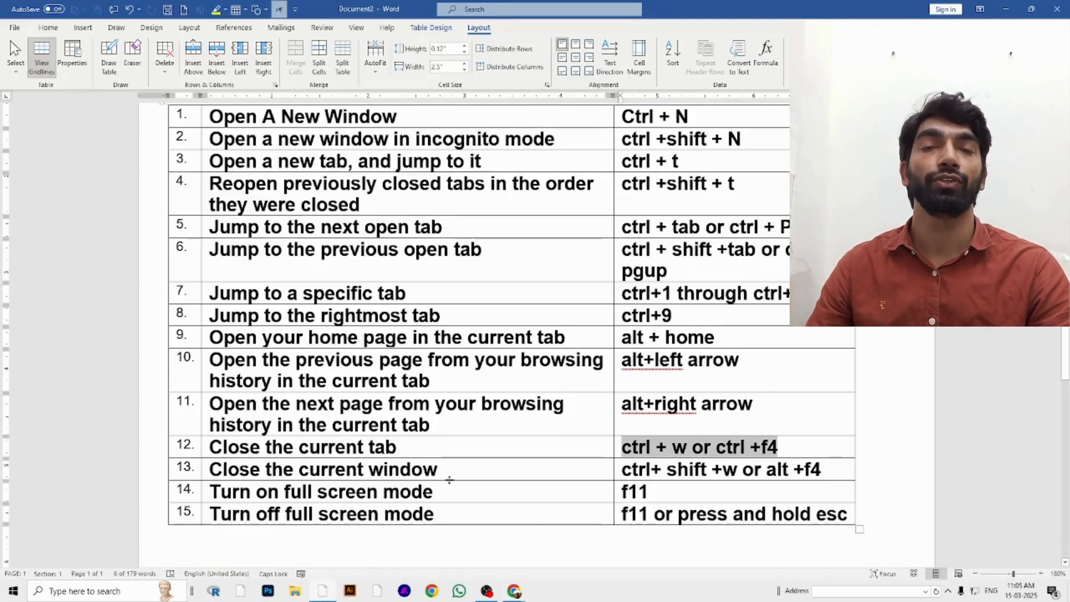
key("alt+Tab")
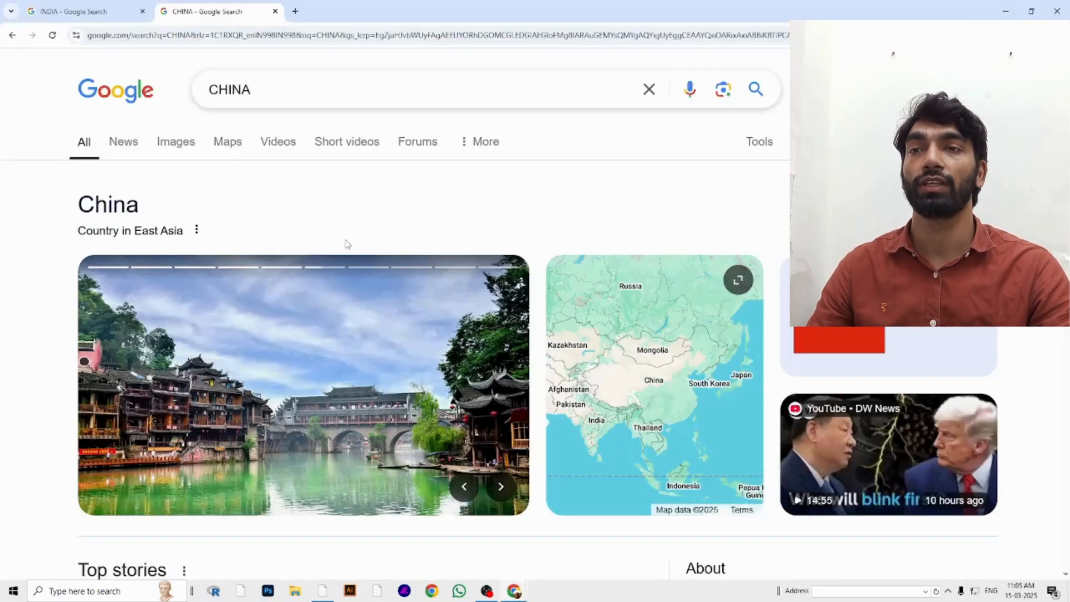
key("alt+Tab")
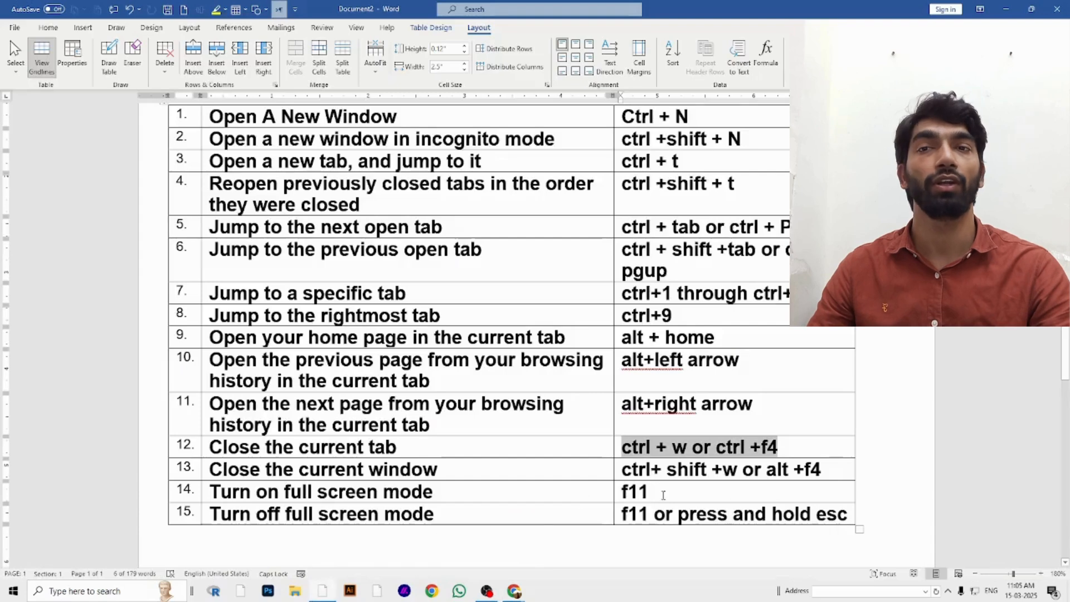
left_click_drag(838, 466, 651, 468)
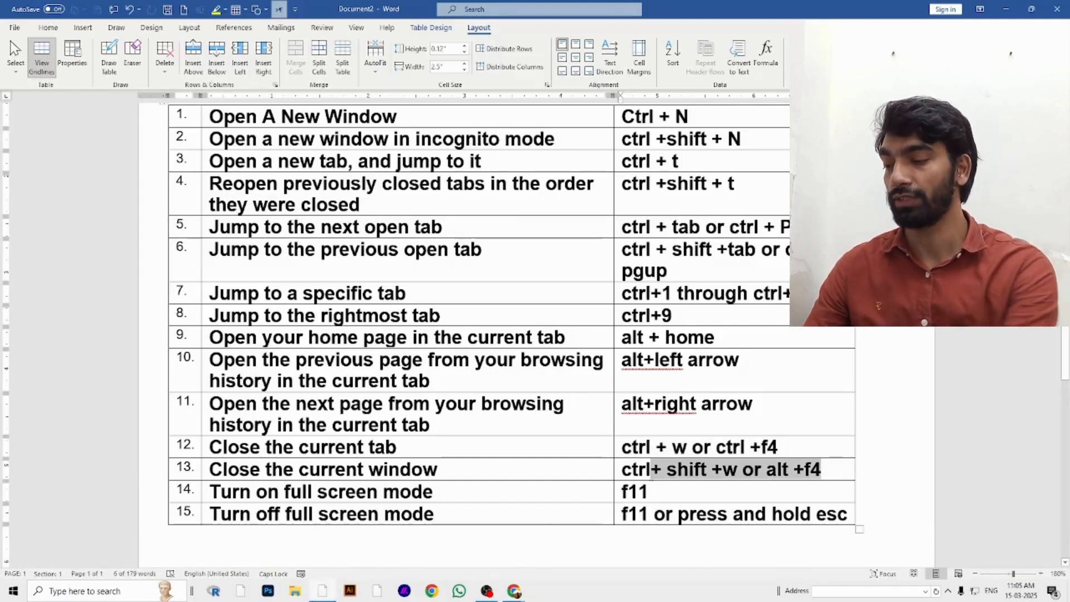
key("alt+Tab")
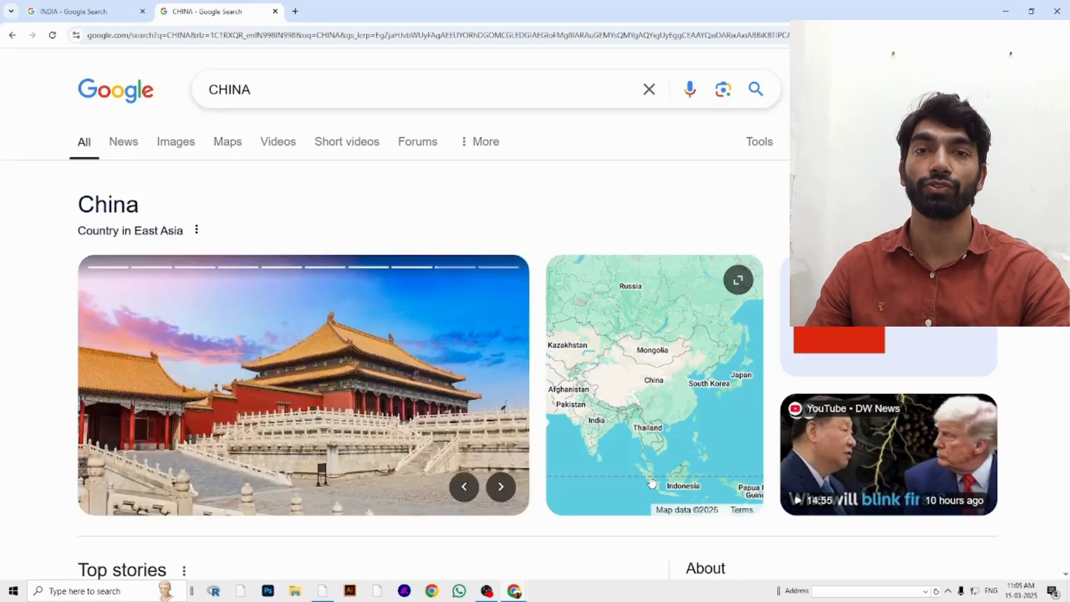
Return to the Word shortcut table, launch a new Chrome window from there, and close that entire window
key("alt+Tab")
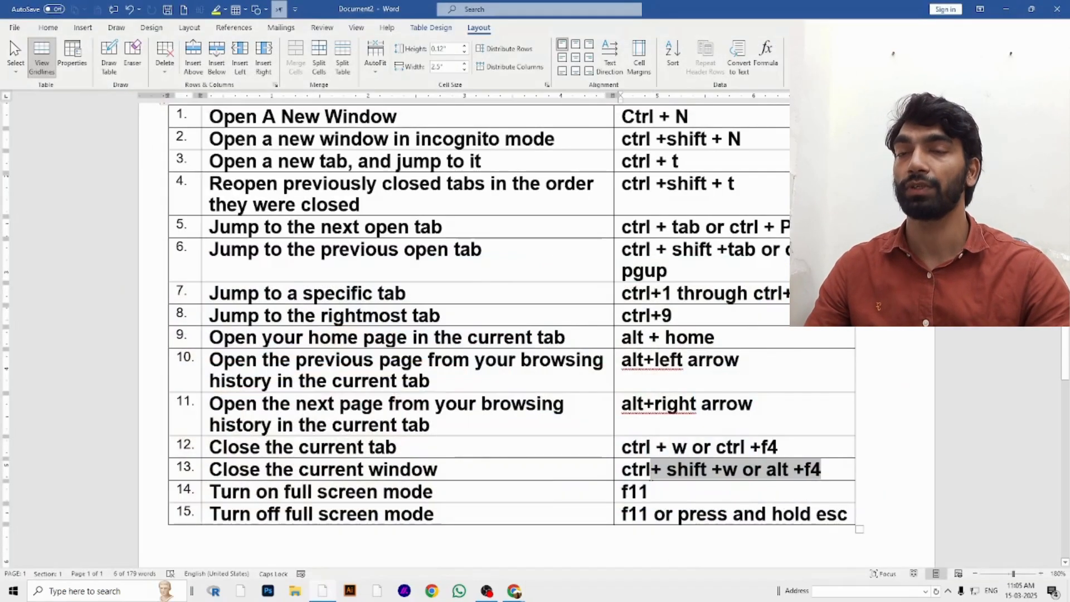
key("super")
type("c")
key("Return")
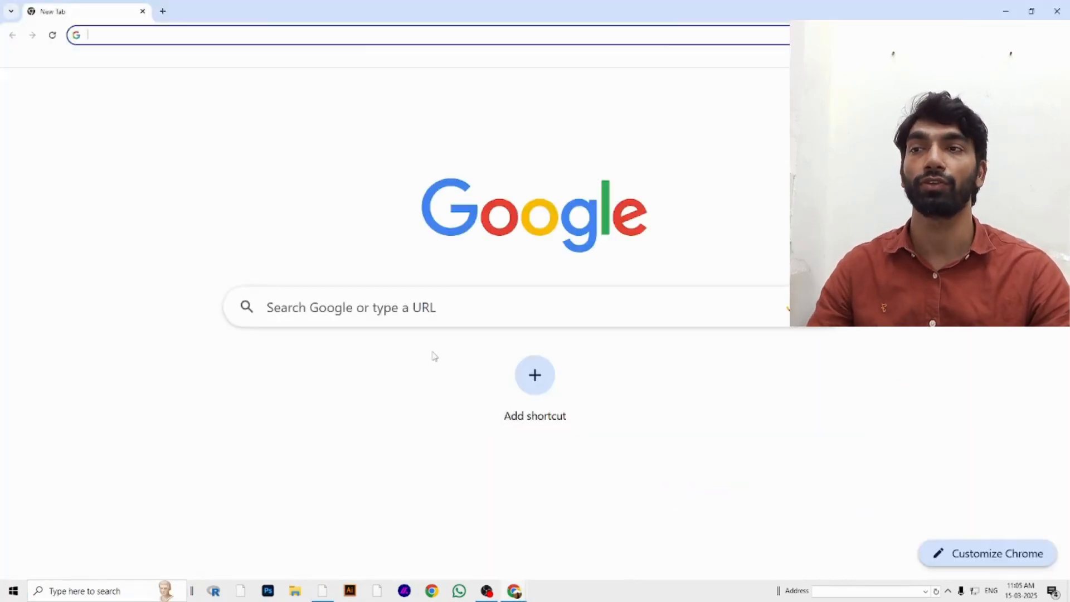
key("ctrl+shift+w")
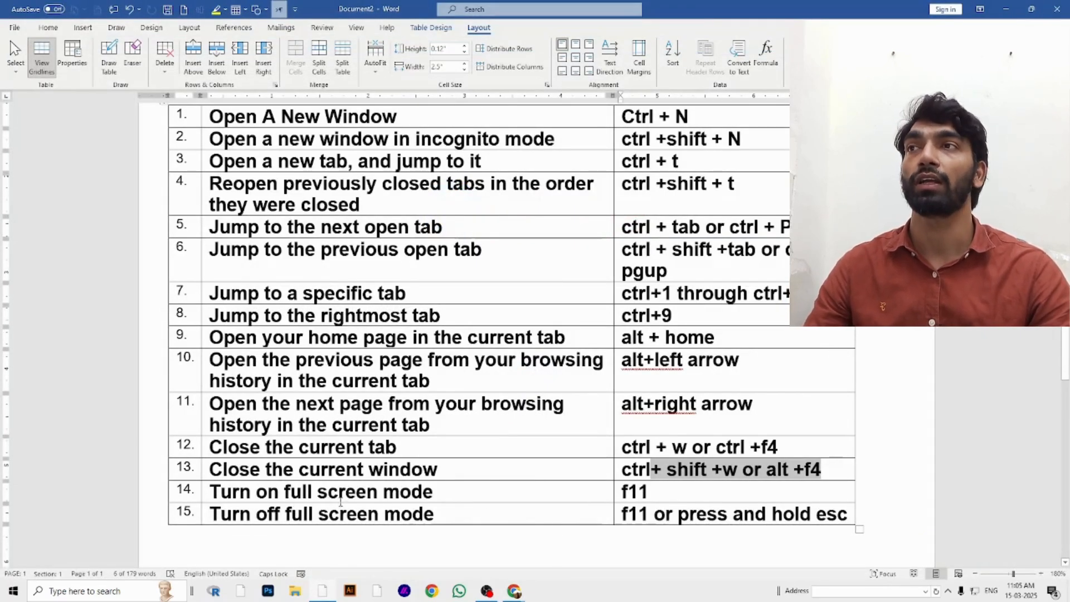
Switch back to Chrome, search for INDIA in the New Tab, and open the Times of India story "Only 388 Indian illegals in US verified"
key("alt+Tab")
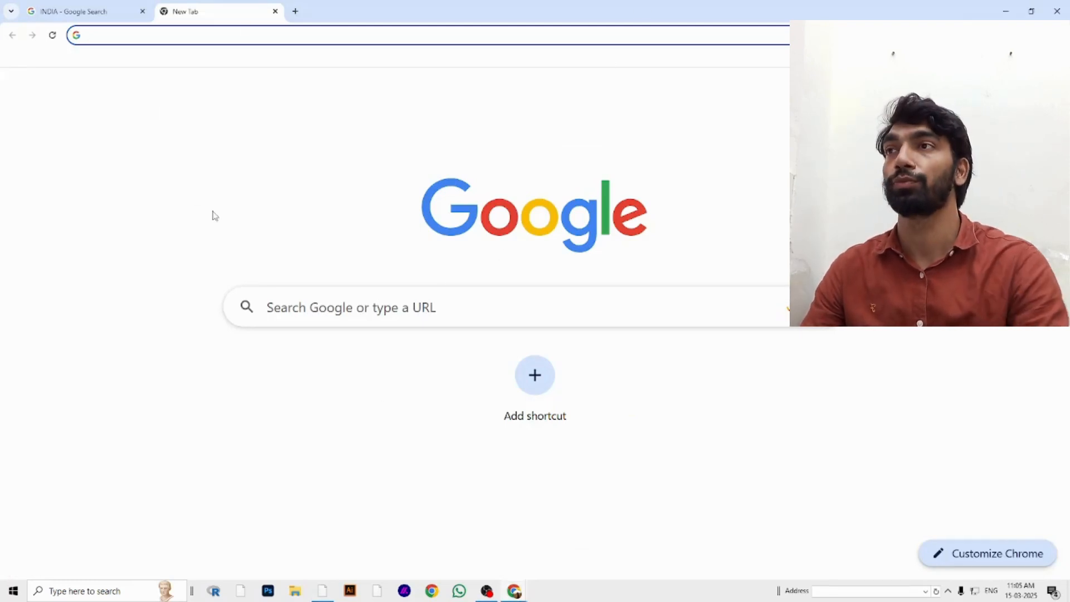
type("INDIA")
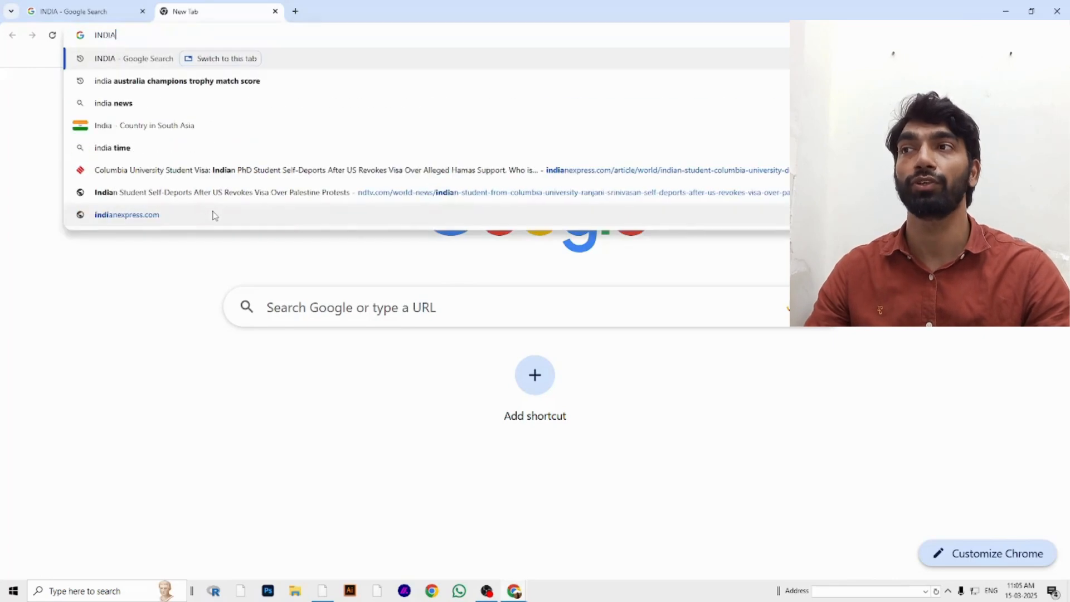
key("Return")
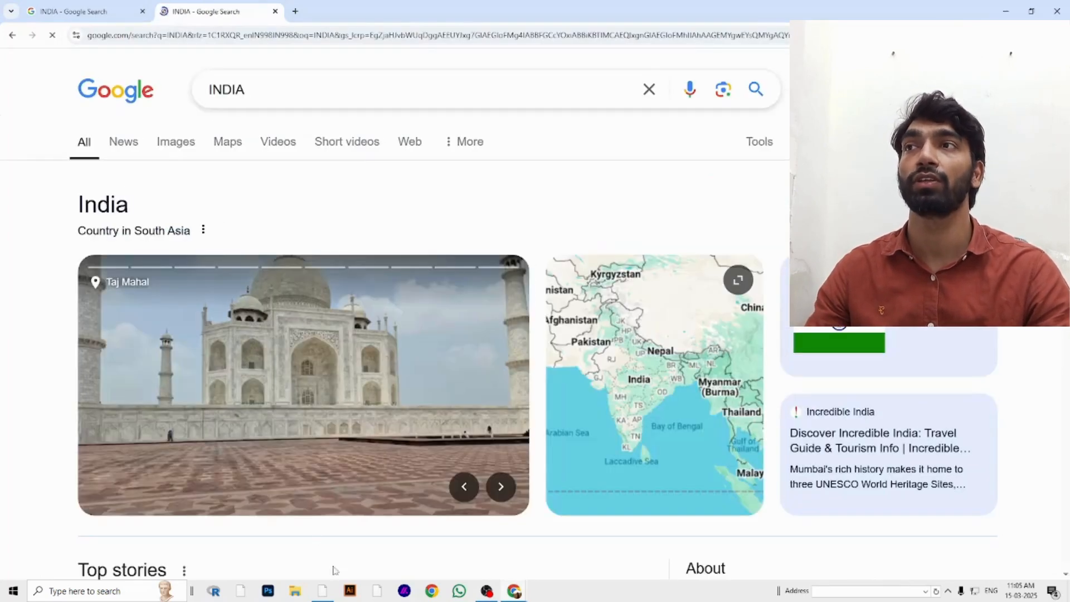
scroll(170, 479, "down", 4)
left_click(170, 416)
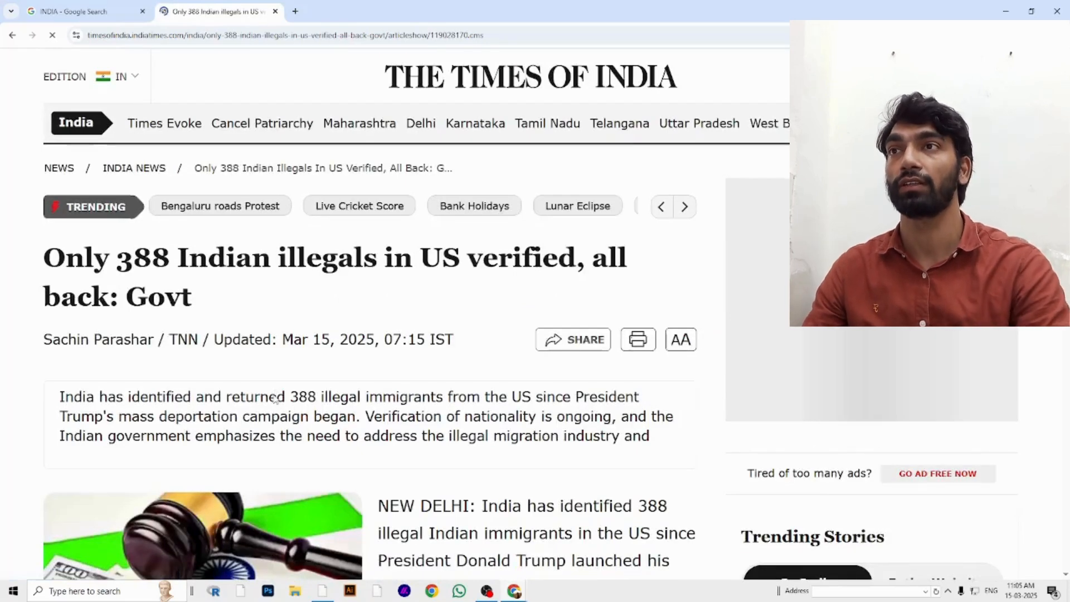
Turn full screen mode on and off twice for the Times of India article in Chrome, consulting the Word shortcut table in between
key("F11")
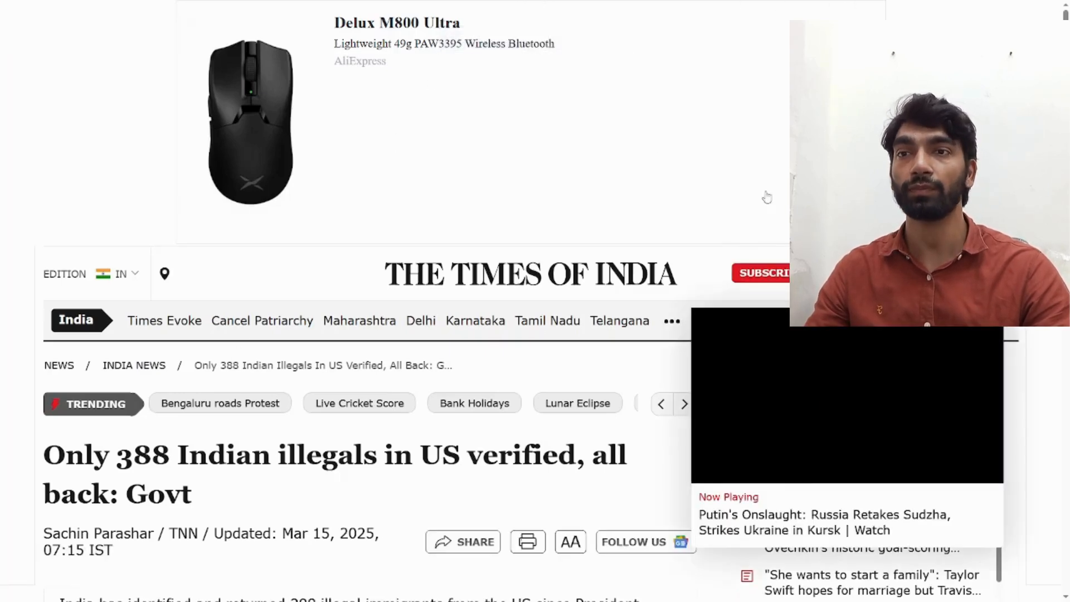
key("alt+Tab")
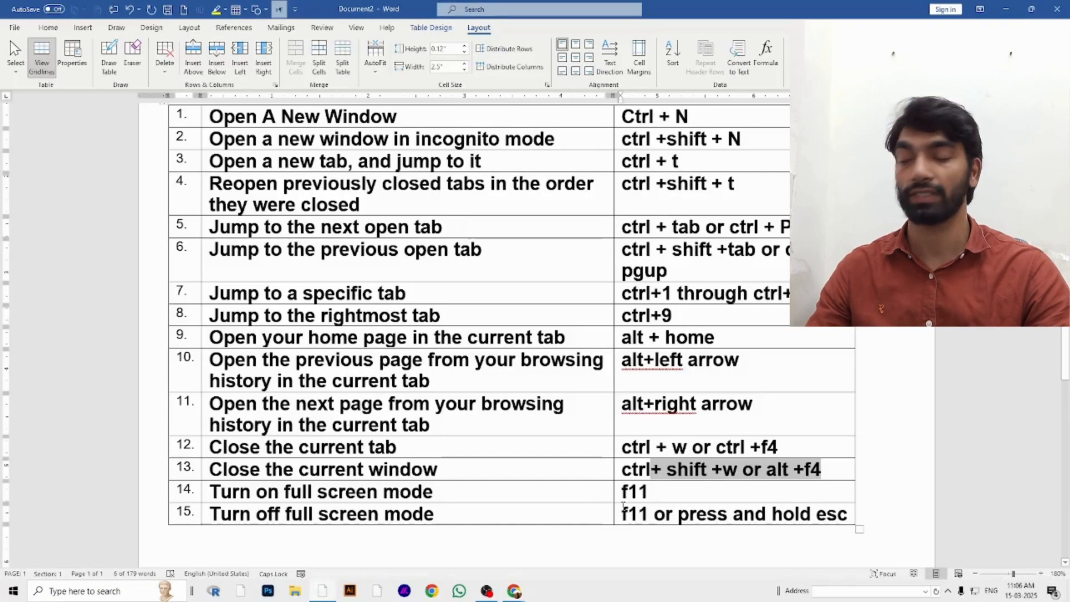
key("alt+Tab")
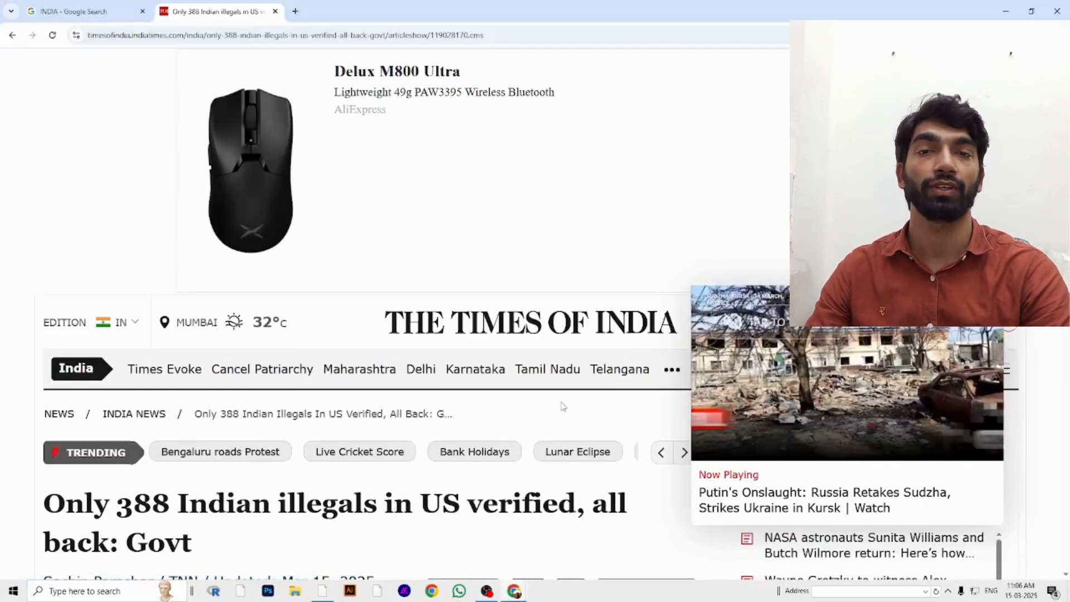
key("F11")
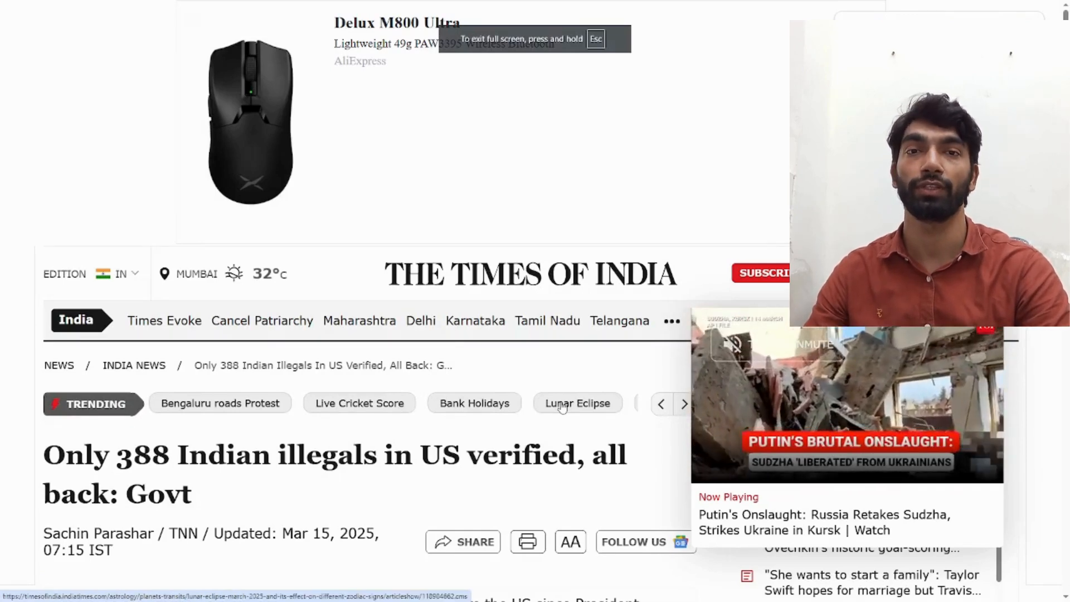
key("F11")
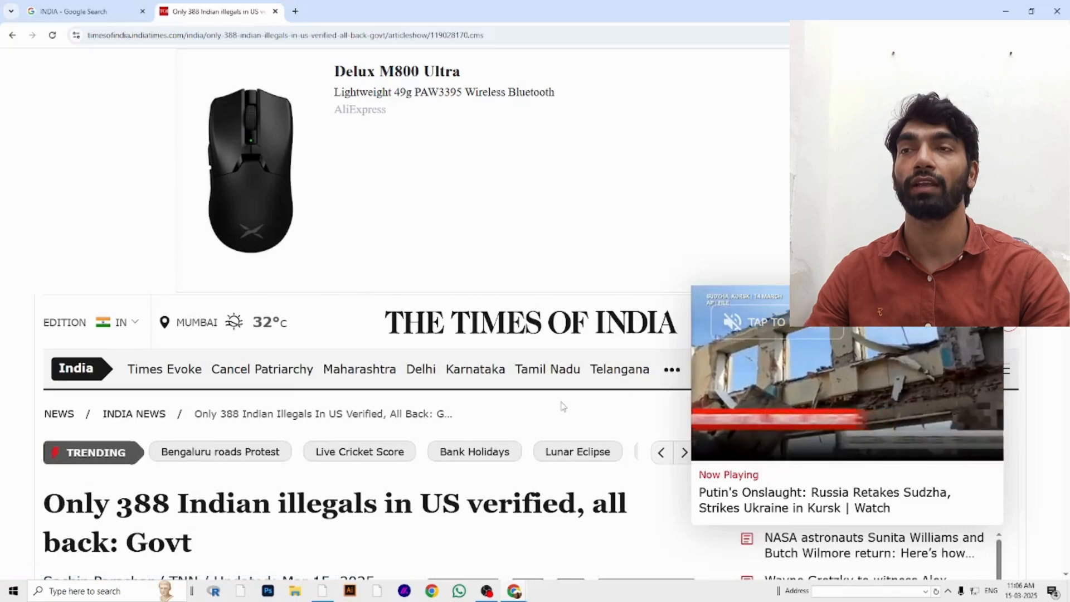